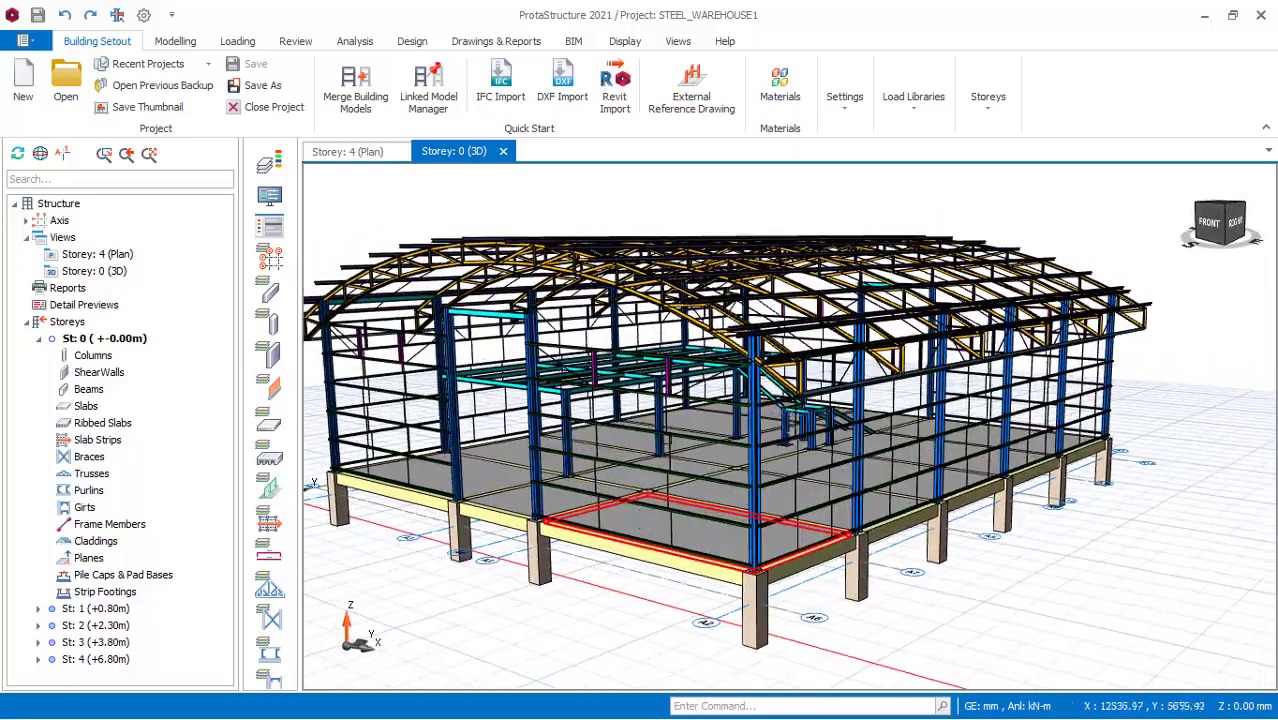
Examine the completed steel warehouse model in 3D from several sides, focusing on its curved roof trusses, purlins and framing
{"action": "scroll", "coordinate": [693, 417], "scroll_direction": "down", "scroll_amount": 3}
{"action": "scroll", "coordinate": [740, 400], "scroll_direction": "up", "scroll_amount": 2}
{"action": "scroll", "coordinate": [770, 505], "scroll_direction": "down", "scroll_amount": 3}
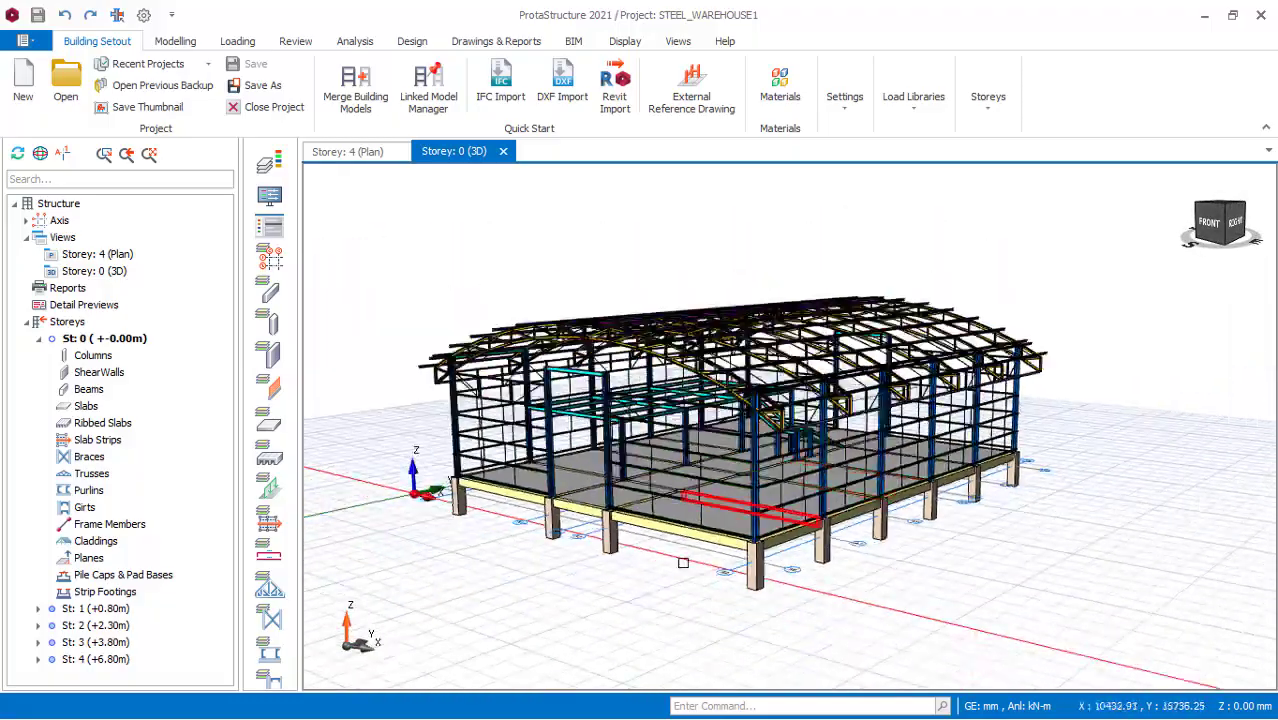
{"action": "mouse_move", "coordinate": [558, 536]}
{"action": "middle_mouse_down"}
{"action": "mouse_move", "coordinate": [706, 535]}
{"action": "mouse_move", "coordinate": [633, 516]}
{"action": "mouse_move", "coordinate": [579, 522]}
{"action": "mouse_move", "coordinate": [648, 443]}
{"action": "middle_mouse_up"}
{"action": "scroll", "coordinate": [566, 347], "scroll_direction": "up", "scroll_amount": 2}
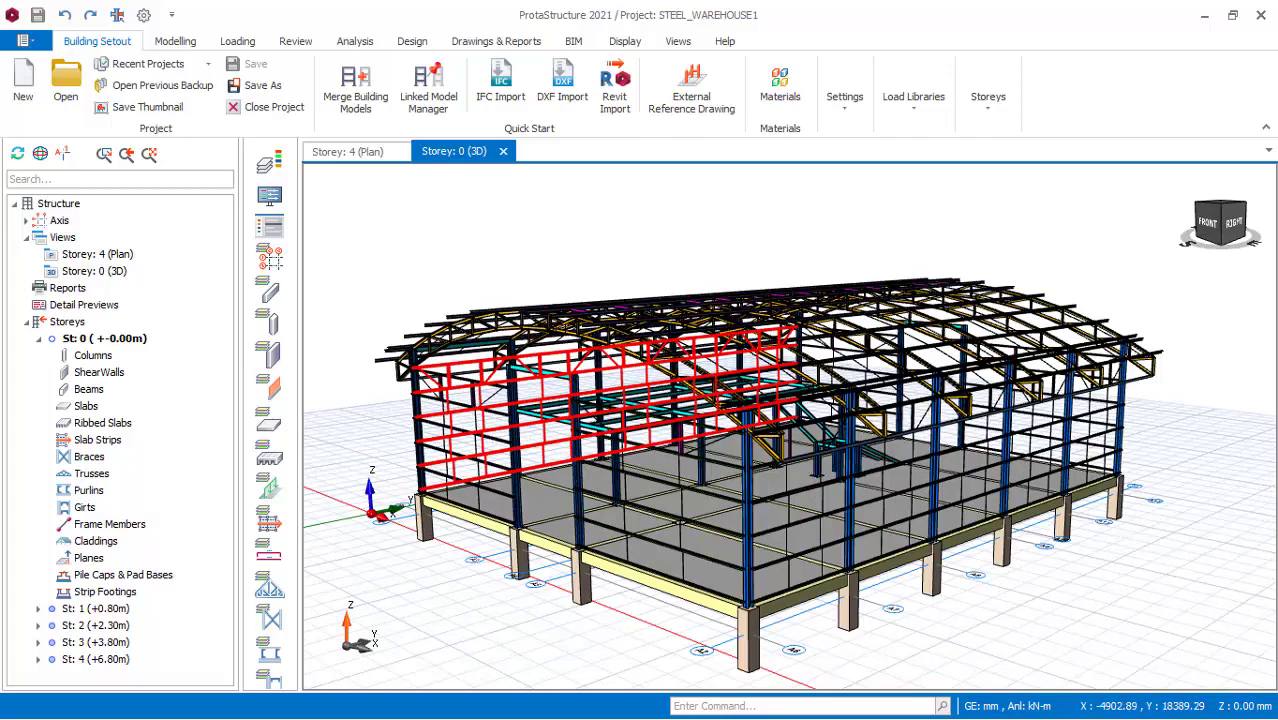
{"action": "scroll", "coordinate": [566, 347], "scroll_direction": "up", "scroll_amount": 2}
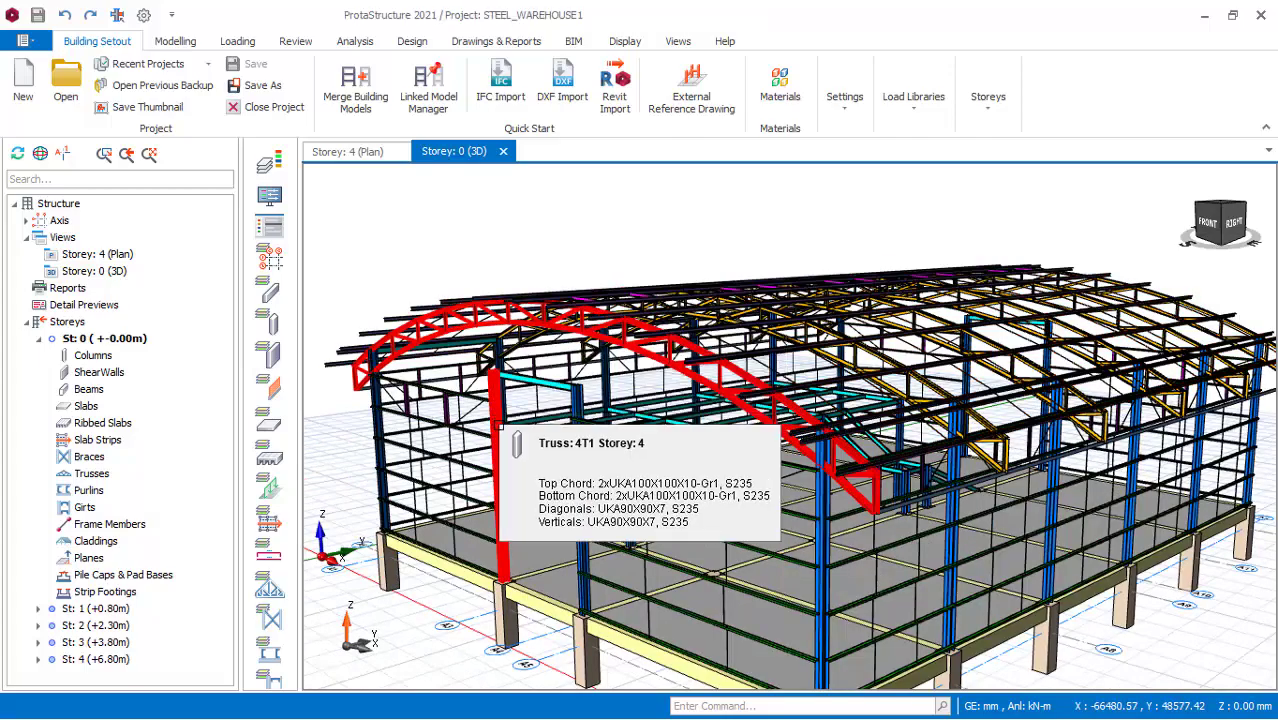
{"action": "left_click", "coordinate": [666, 364]}
{"action": "scroll", "coordinate": [666, 364], "scroll_direction": "down", "scroll_amount": 2}
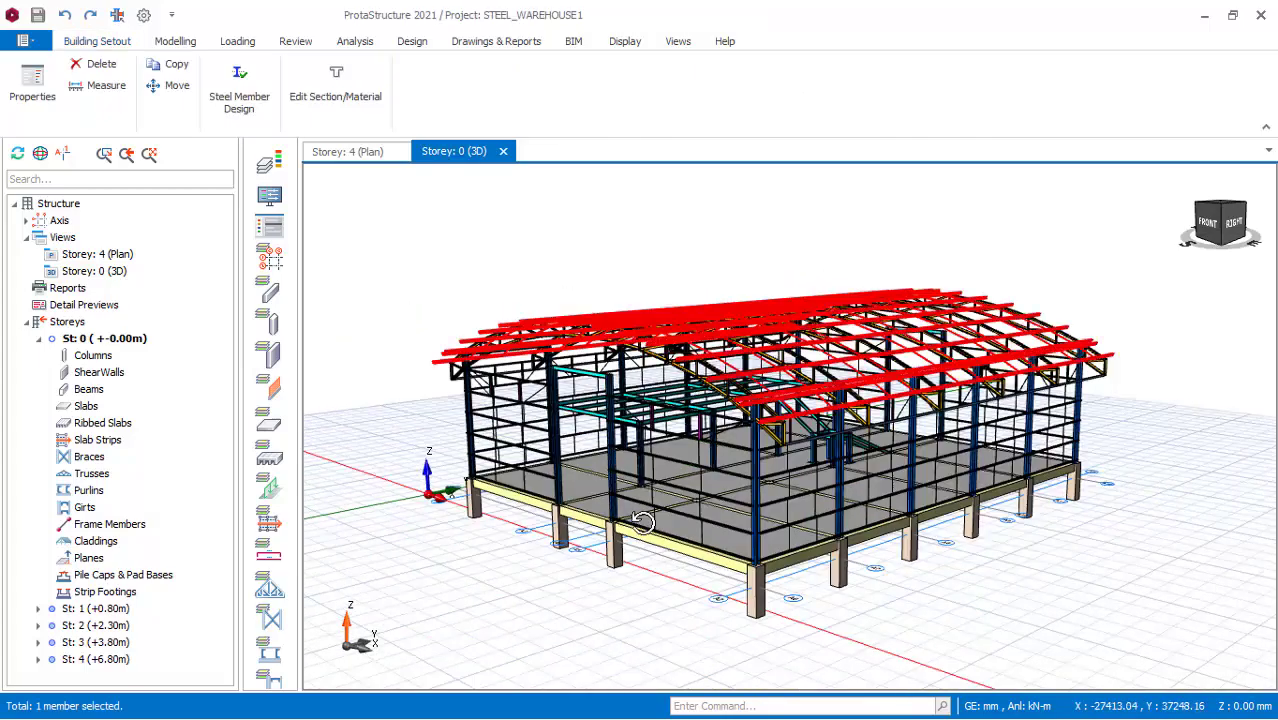
{"action": "middle_click_drag", "start_coordinate": [590, 495], "coordinate": [726, 512]}
{"action": "scroll", "coordinate": [770, 405], "scroll_direction": "up", "scroll_amount": 2}
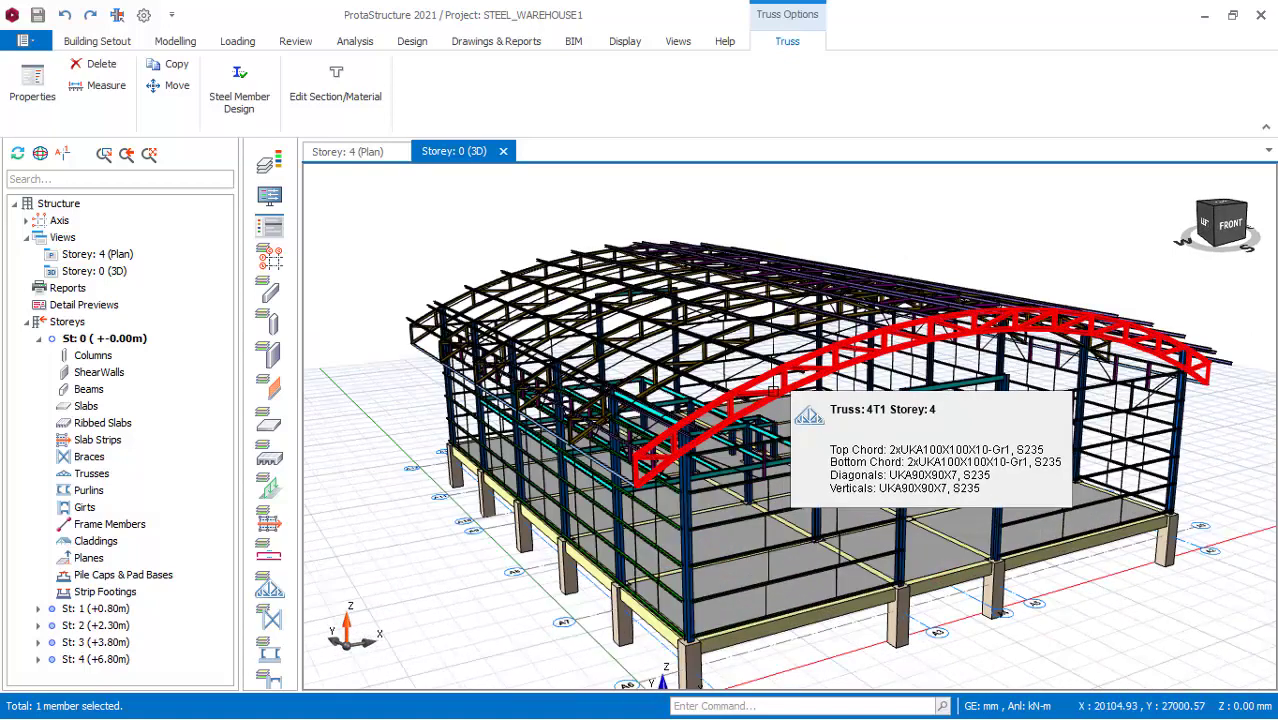
{"action": "scroll", "coordinate": [773, 391], "scroll_direction": "down", "scroll_amount": 2}
{"action": "scroll", "coordinate": [784, 459], "scroll_direction": "up", "scroll_amount": 2}
{"action": "scroll", "coordinate": [808, 478], "scroll_direction": "down", "scroll_amount": 1}
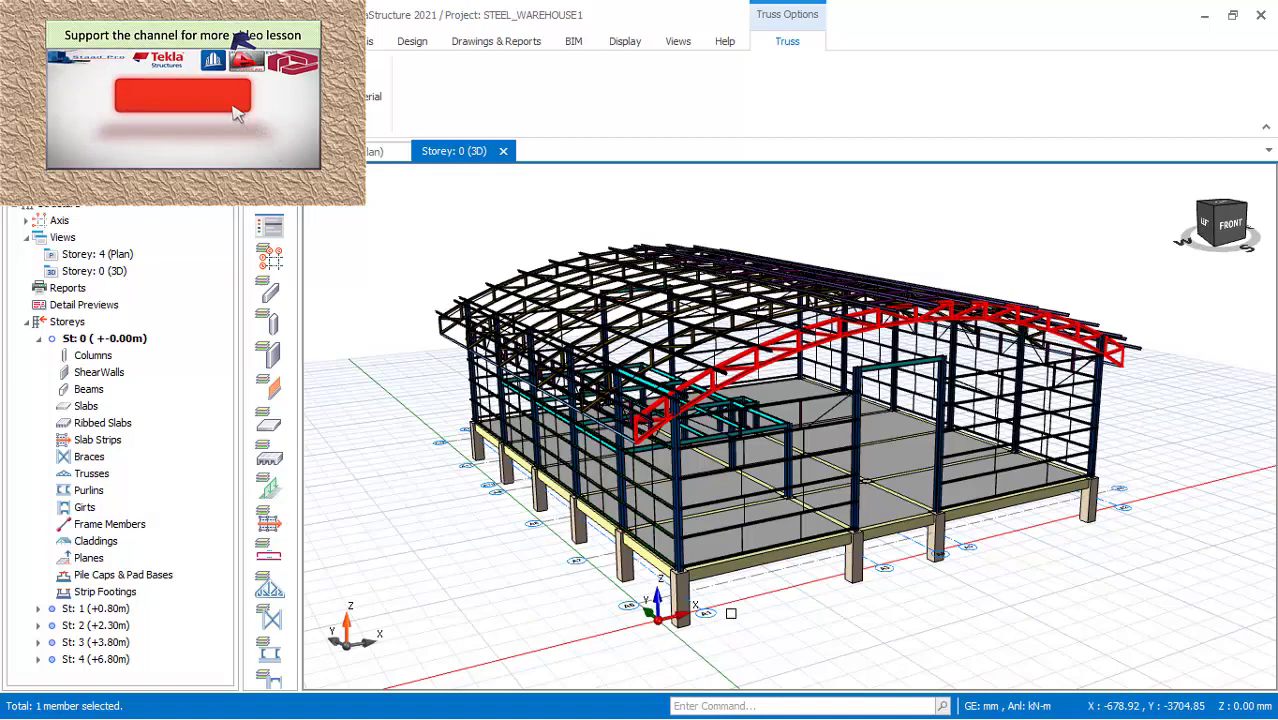
{"action": "scroll", "coordinate": [731, 613], "scroll_direction": "up", "scroll_amount": 3}
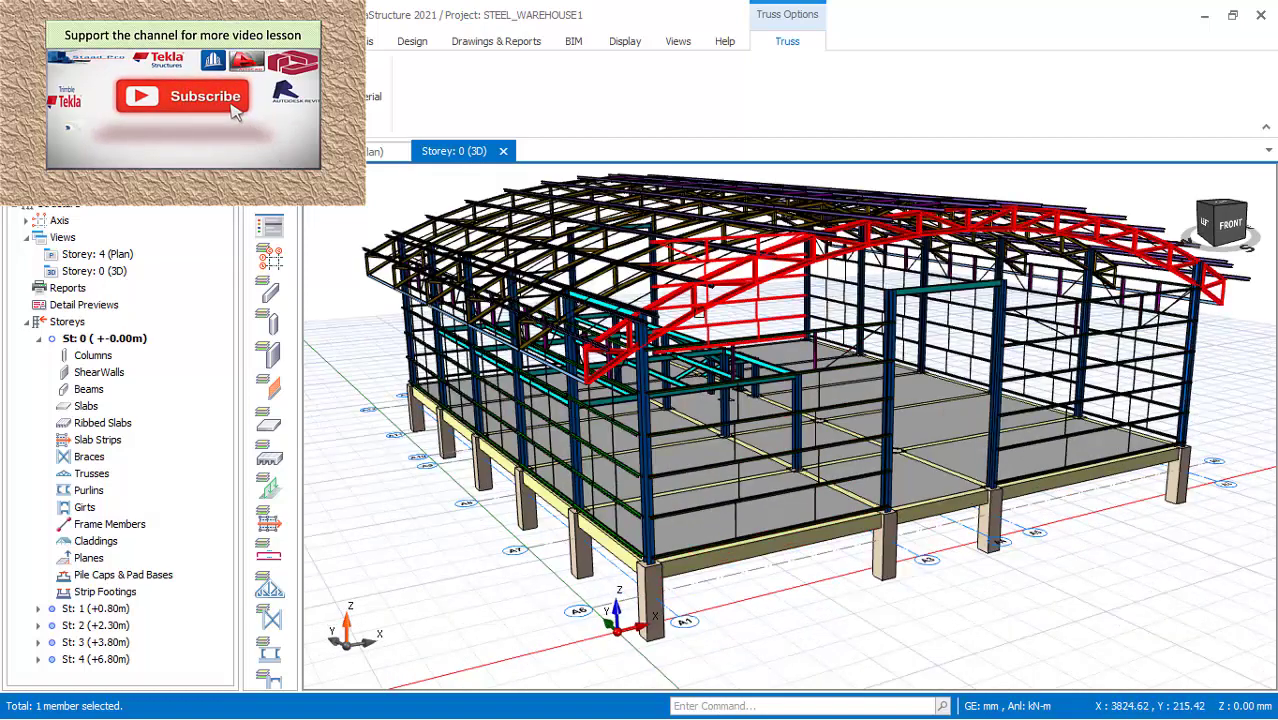
{"action": "scroll", "coordinate": [697, 405], "scroll_direction": "down", "scroll_amount": 3}
{"action": "mouse_move", "coordinate": [836, 420]}
{"action": "middle_mouse_down"}
{"action": "mouse_move", "coordinate": [754, 403]}
{"action": "mouse_move", "coordinate": [690, 425]}
{"action": "mouse_move", "coordinate": [672, 400]}
{"action": "middle_mouse_up"}
{"action": "scroll", "coordinate": [759, 416], "scroll_direction": "up", "scroll_amount": 1}
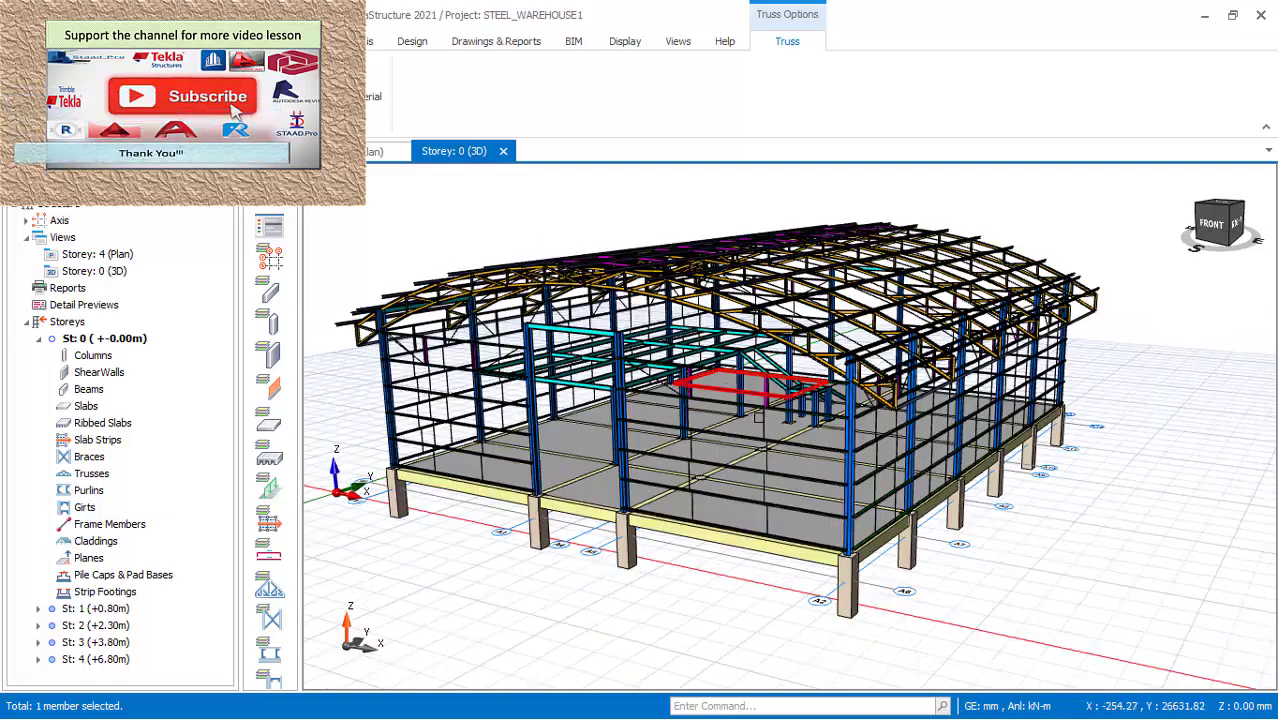
{"action": "scroll", "coordinate": [864, 494], "scroll_direction": "up", "scroll_amount": 3}
{"action": "scroll", "coordinate": [974, 460], "scroll_direction": "down", "scroll_amount": 3}
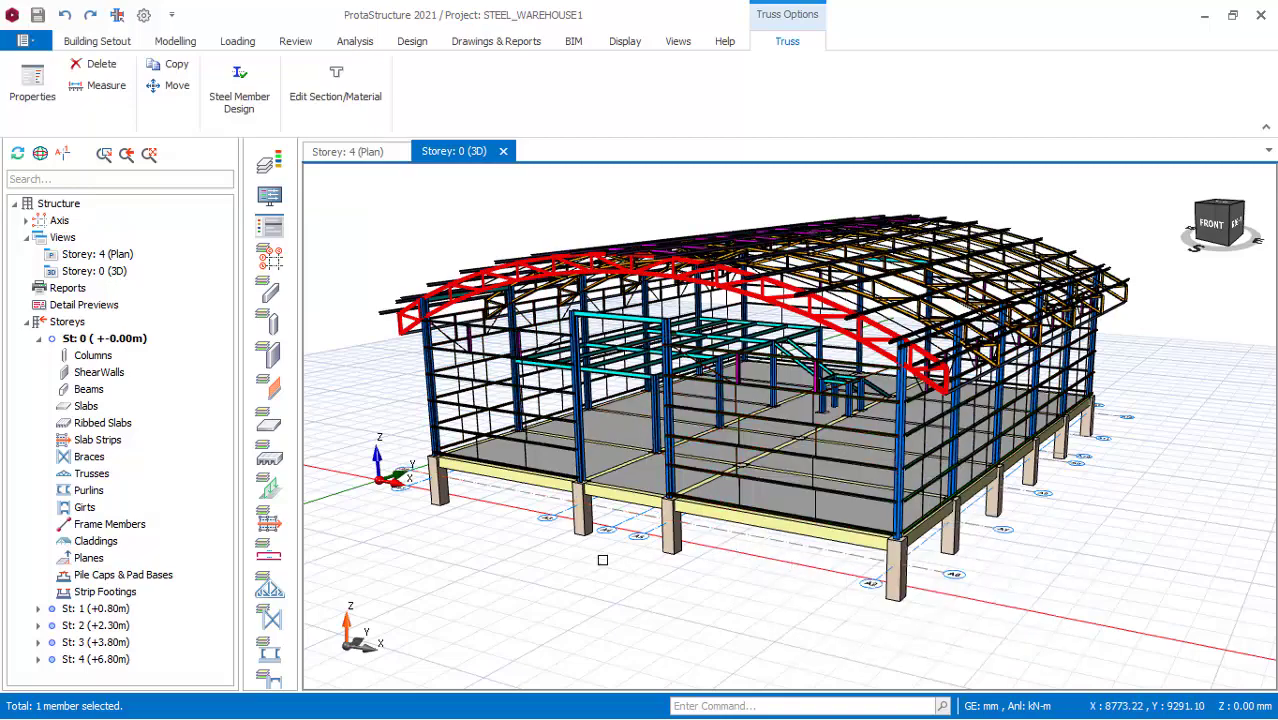
{"action": "middle_click_drag", "start_coordinate": [528, 451], "coordinate": [645, 452]}
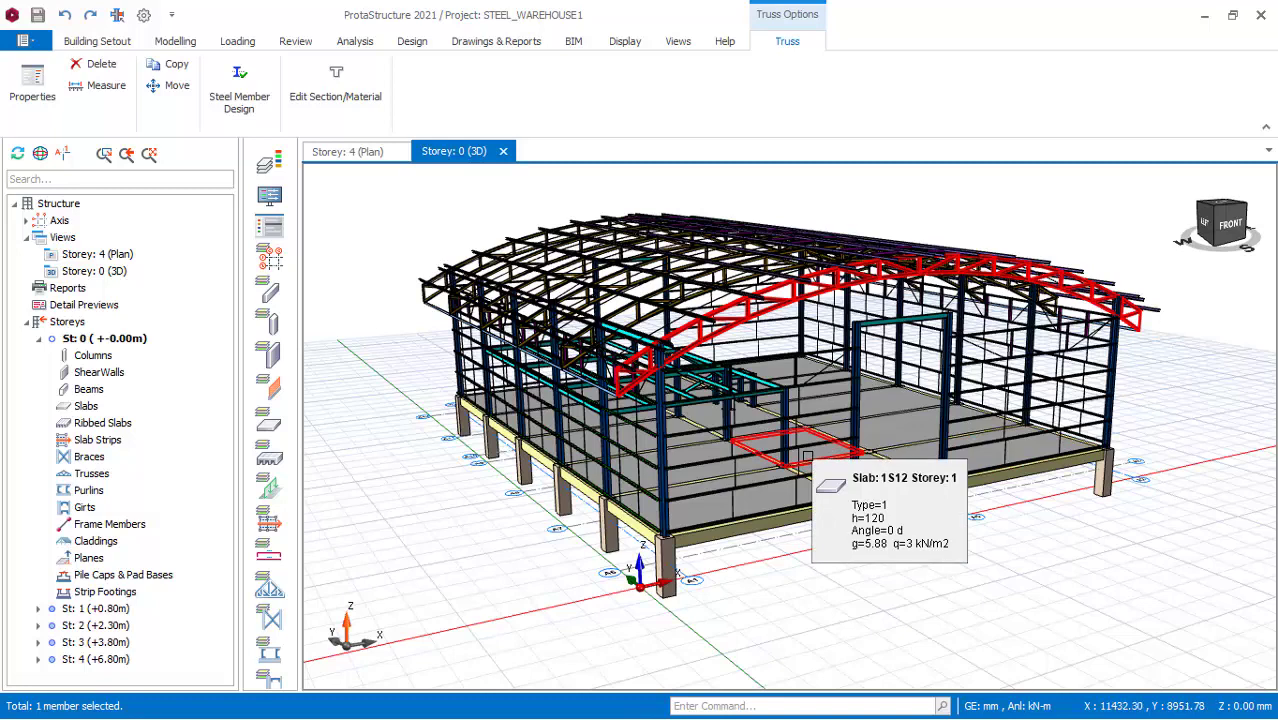
{"action": "scroll", "coordinate": [808, 458], "scroll_direction": "up", "scroll_amount": 2}
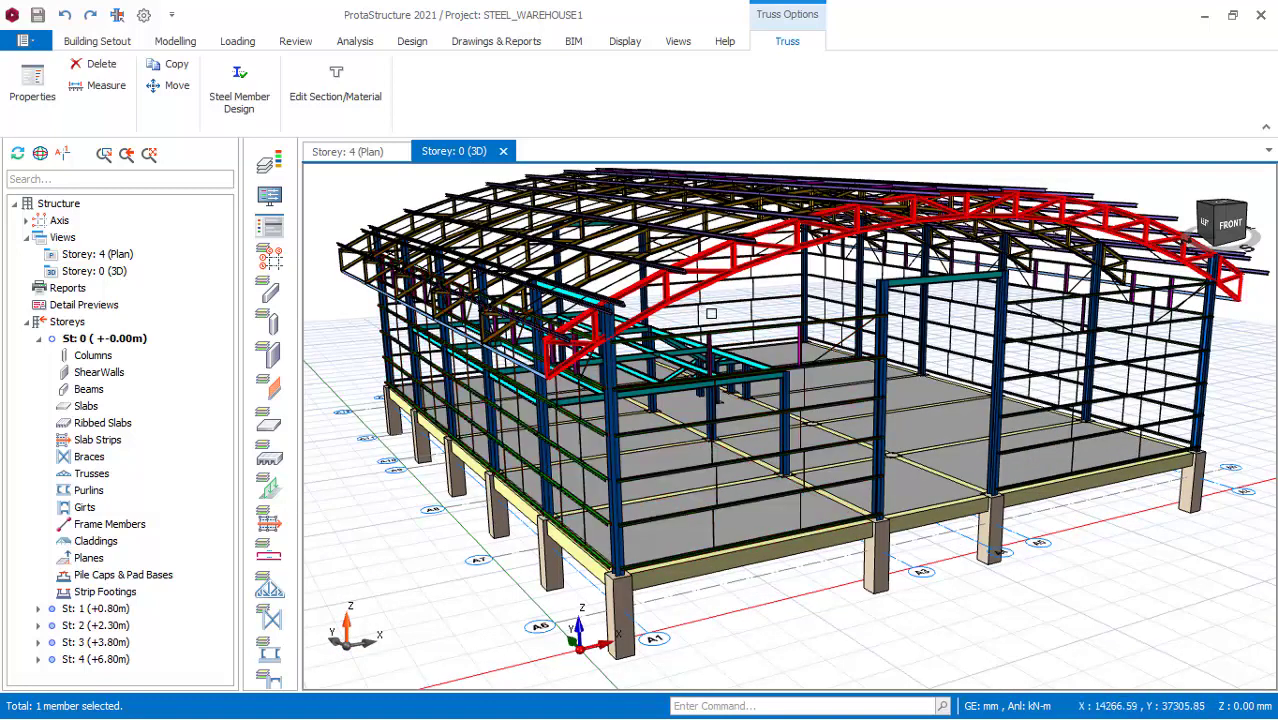
{"action": "middle_click_drag", "start_coordinate": [840, 537], "coordinate": [635, 401]}
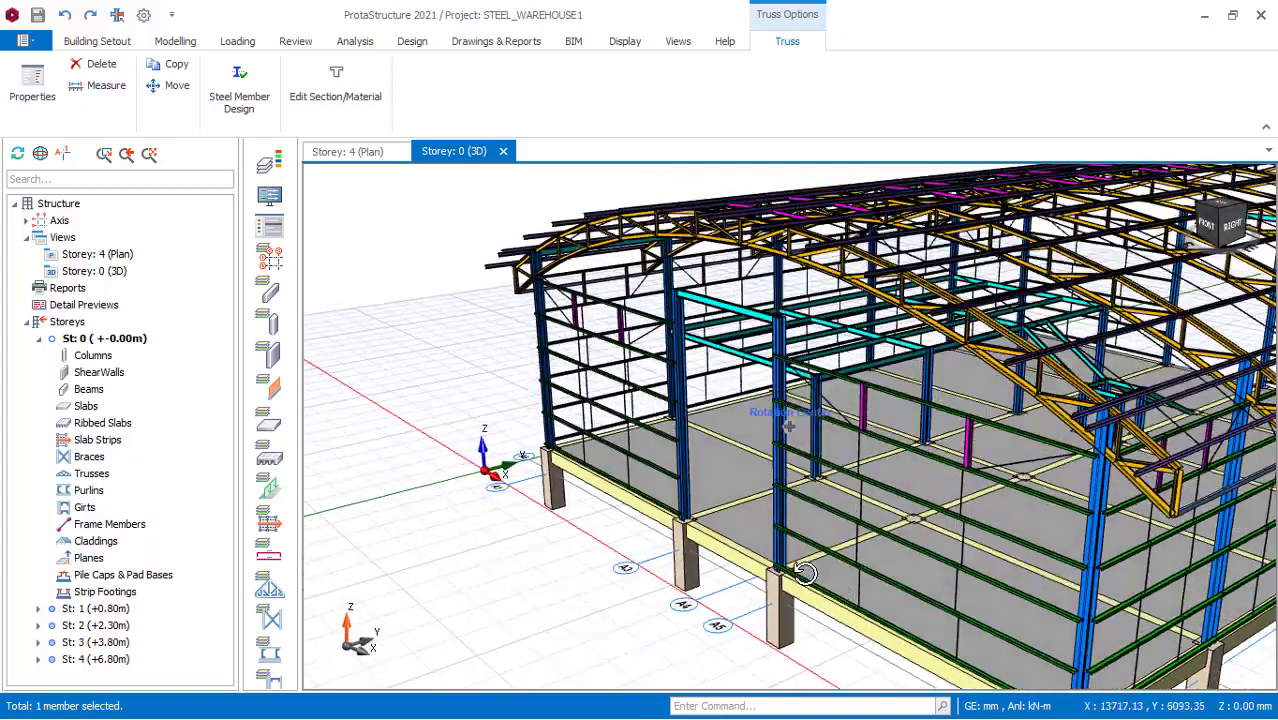
{"action": "scroll", "coordinate": [635, 401], "scroll_direction": "down", "scroll_amount": 2}
{"action": "scroll", "coordinate": [900, 510], "scroll_direction": "up", "scroll_amount": 4}
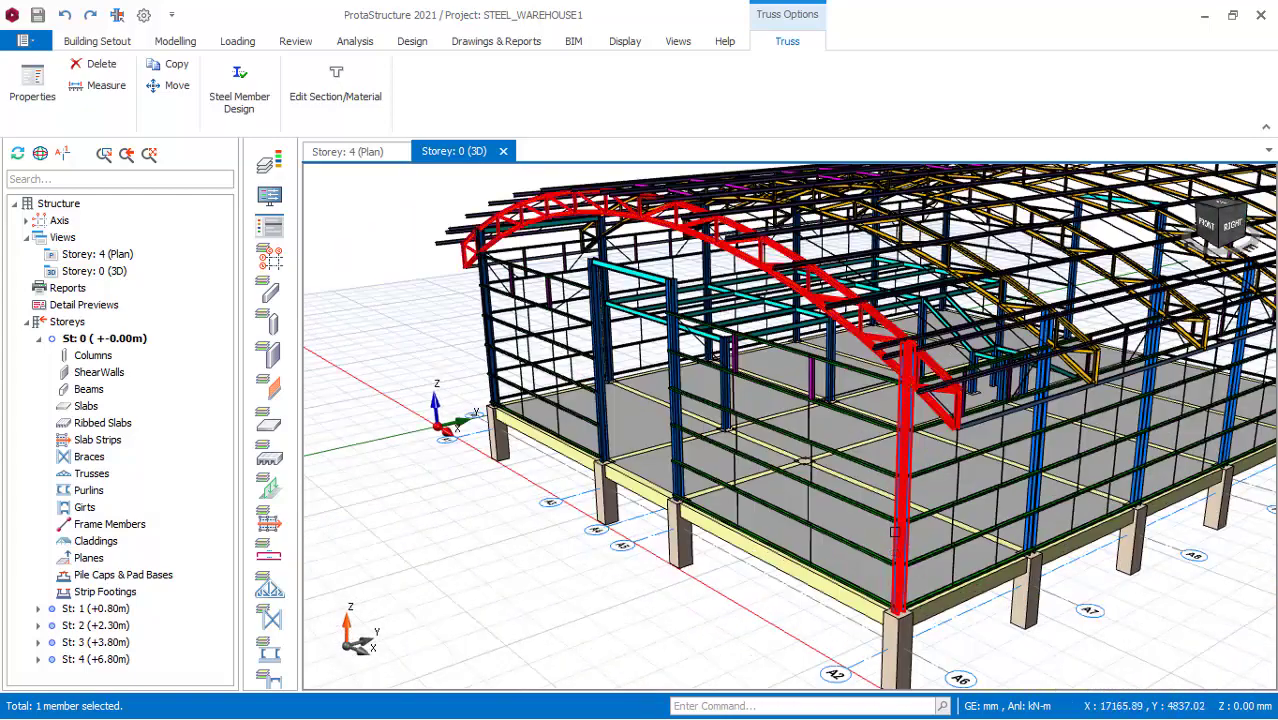
{"action": "scroll", "coordinate": [893, 393], "scroll_direction": "down", "scroll_amount": 5}
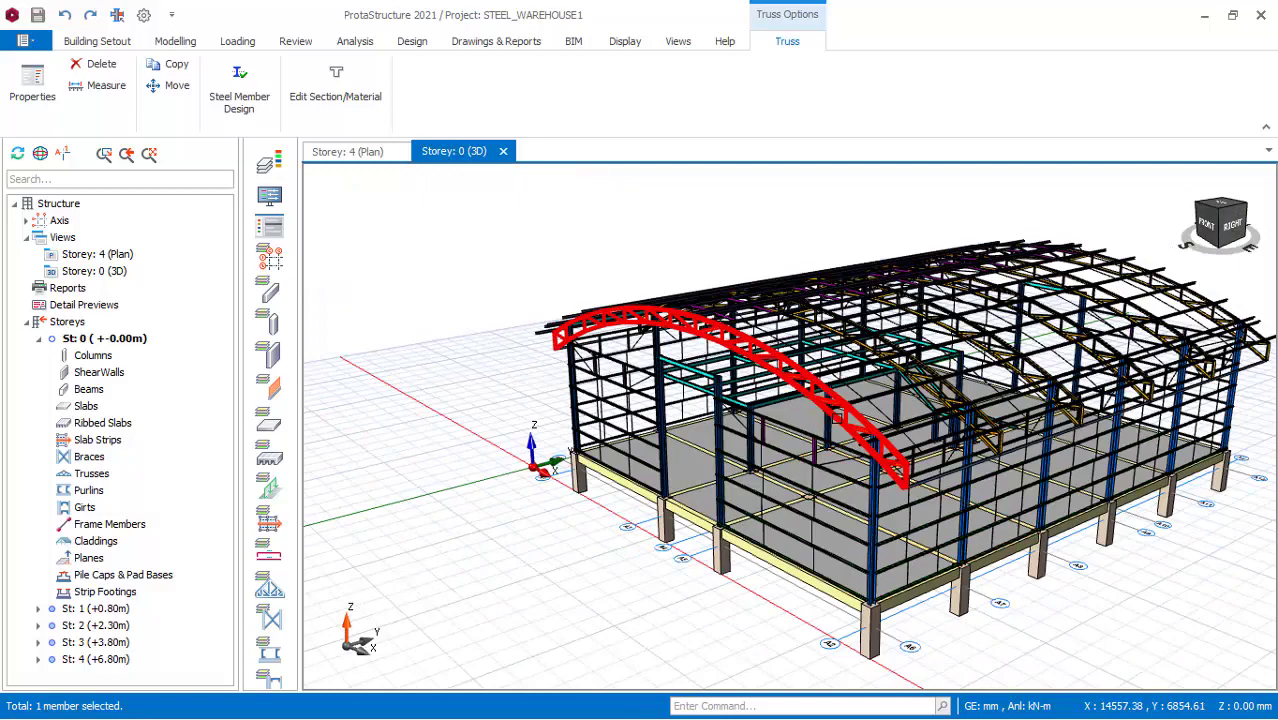
{"action": "scroll", "coordinate": [845, 545], "scroll_direction": "up", "scroll_amount": 4}
{"action": "scroll", "coordinate": [928, 408], "scroll_direction": "up", "scroll_amount": 6}
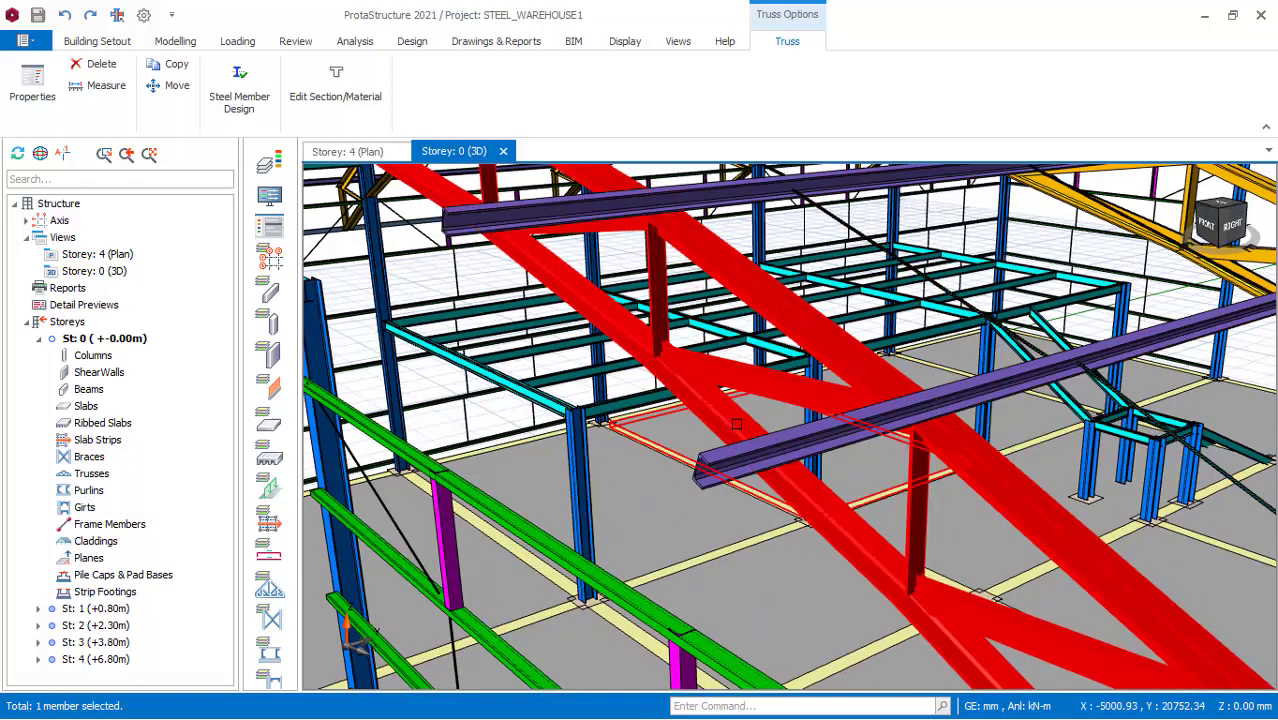
{"action": "scroll", "coordinate": [697, 357], "scroll_direction": "down", "scroll_amount": 2}
{"action": "scroll", "coordinate": [695, 357], "scroll_direction": "down", "scroll_amount": 5}
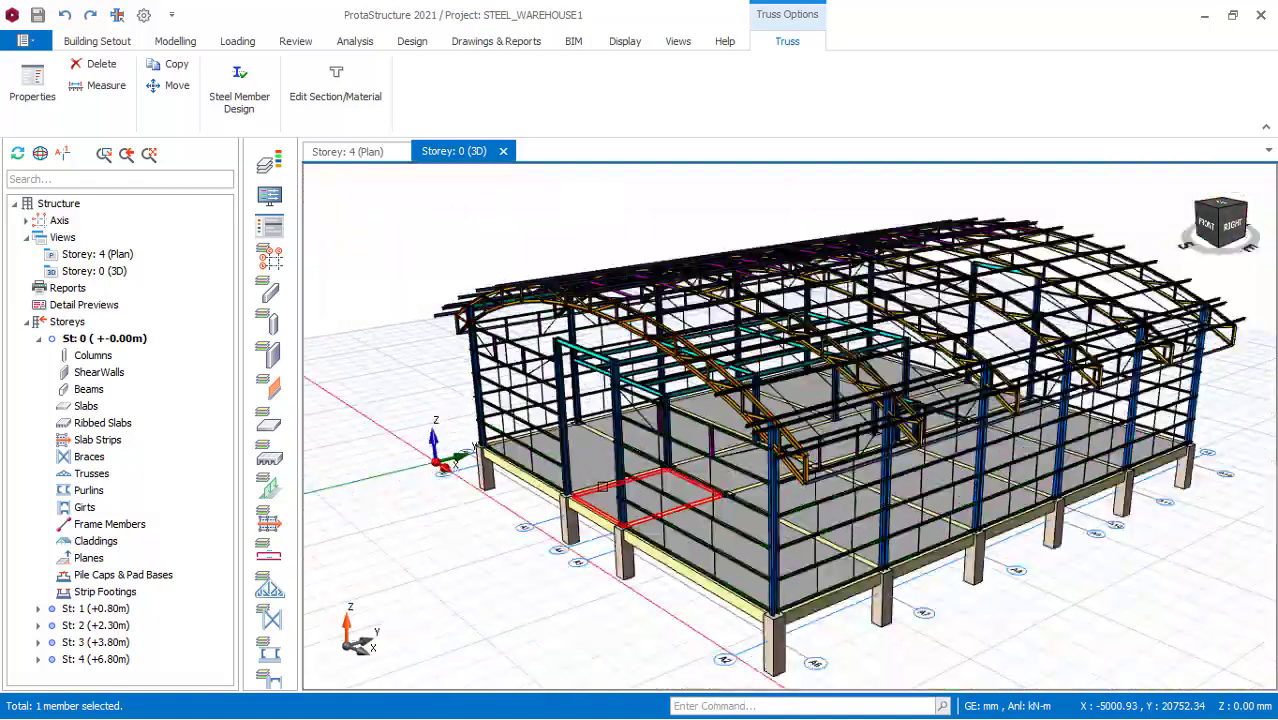
{"action": "middle_click_drag", "start_coordinate": [789, 482], "coordinate": [670, 485]}
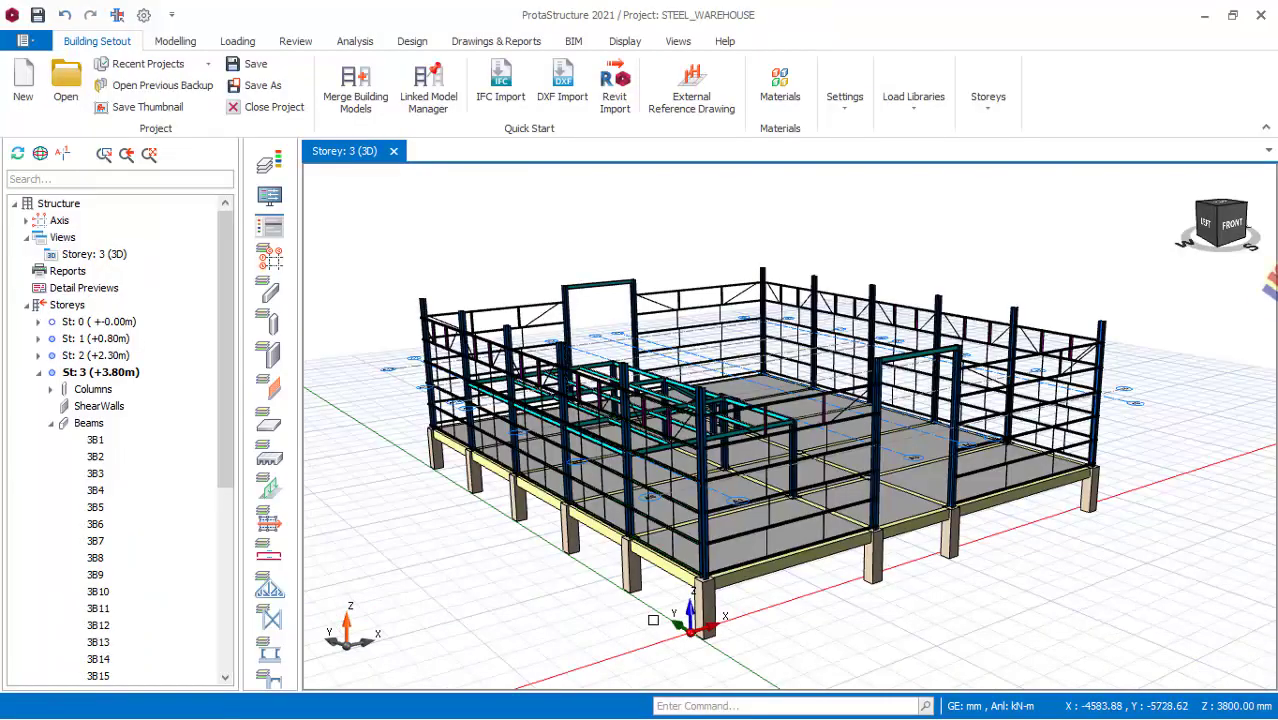
Make storey 4 (+6.80m) the active storey of the STEEL_WAREHOUSE model's 3D view
{"action": "scroll", "coordinate": [665, 512], "scroll_direction": "up", "scroll_amount": 2}
{"action": "scroll", "coordinate": [714, 454], "scroll_direction": "down", "scroll_amount": 1}
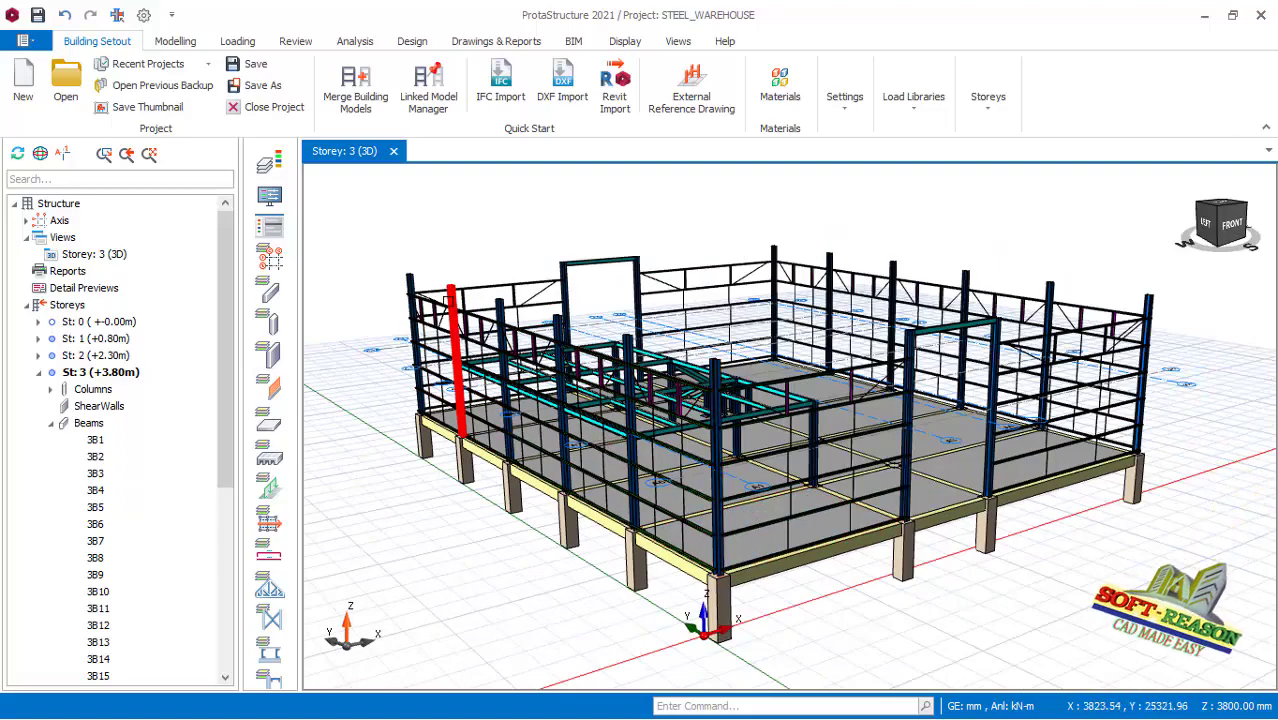
{"action": "middle_click_drag", "start_coordinate": [930, 522], "coordinate": [930, 518]}
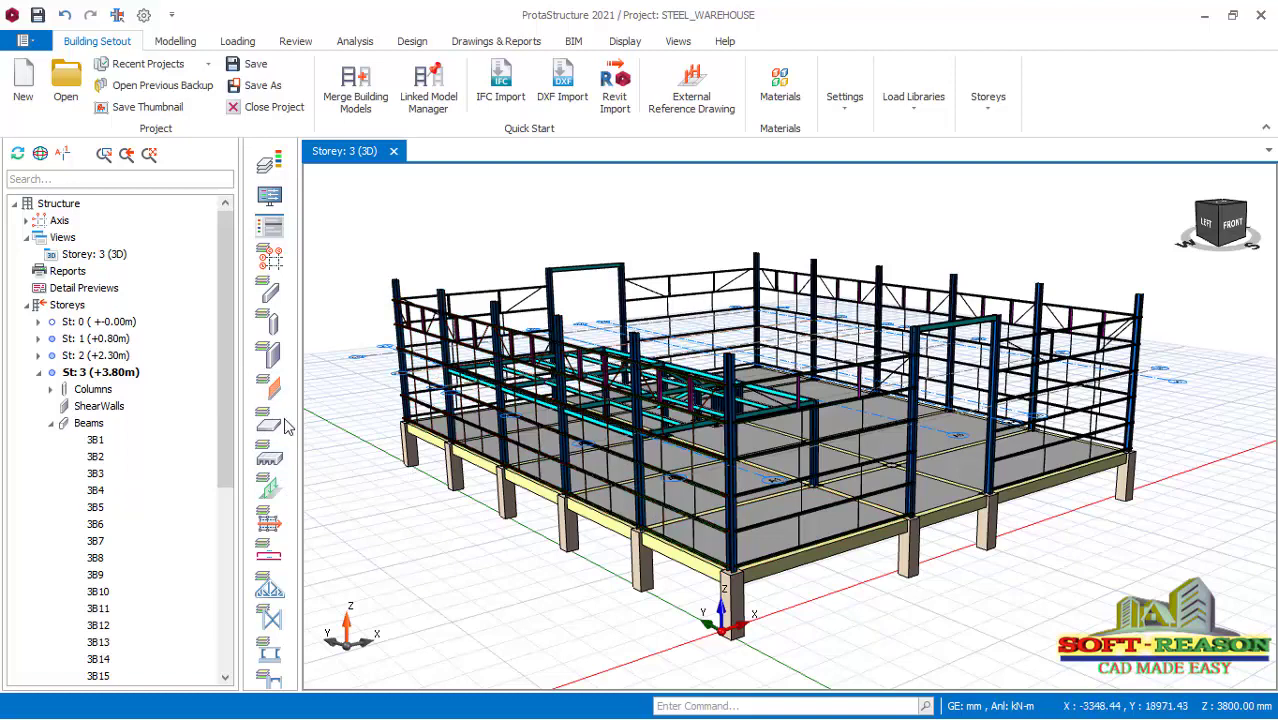
{"action": "left_click_drag", "start_coordinate": [228, 440], "coordinate": [239, 613]}
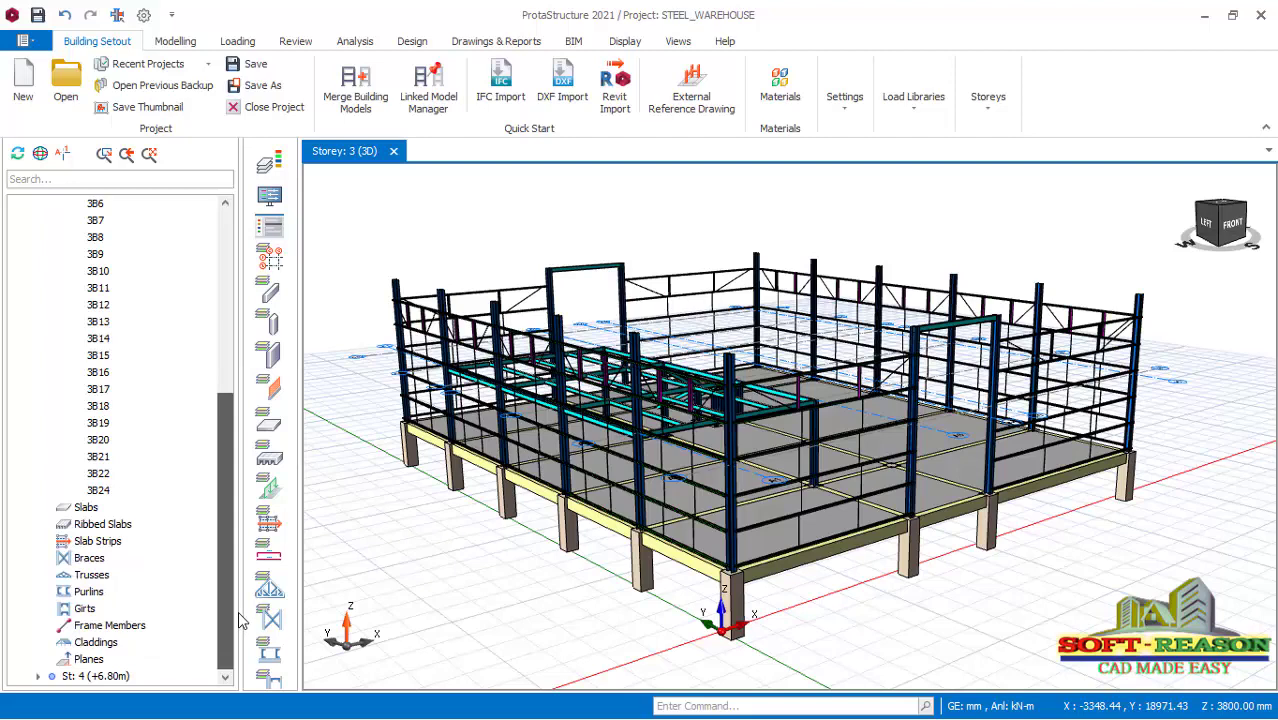
{"action": "left_click", "coordinate": [97, 676]}
{"action": "left_click", "coordinate": [97, 677]}
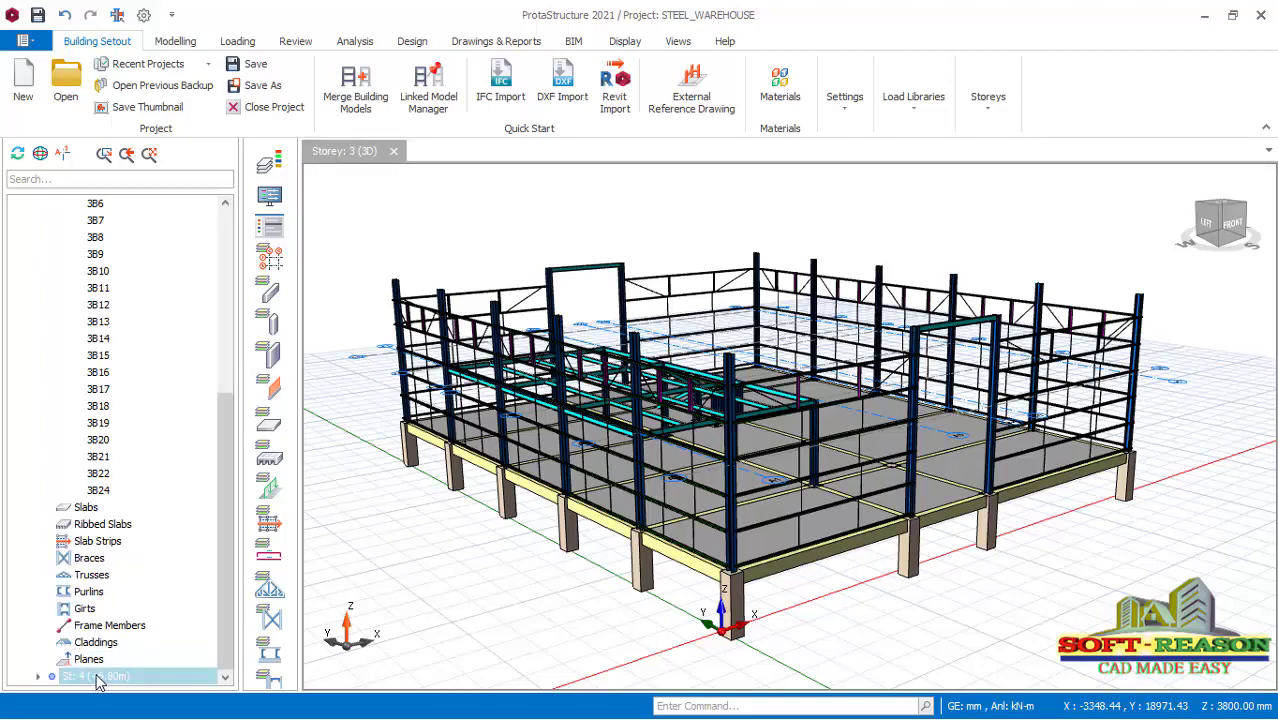
{"action": "double_click", "coordinate": [97, 677]}
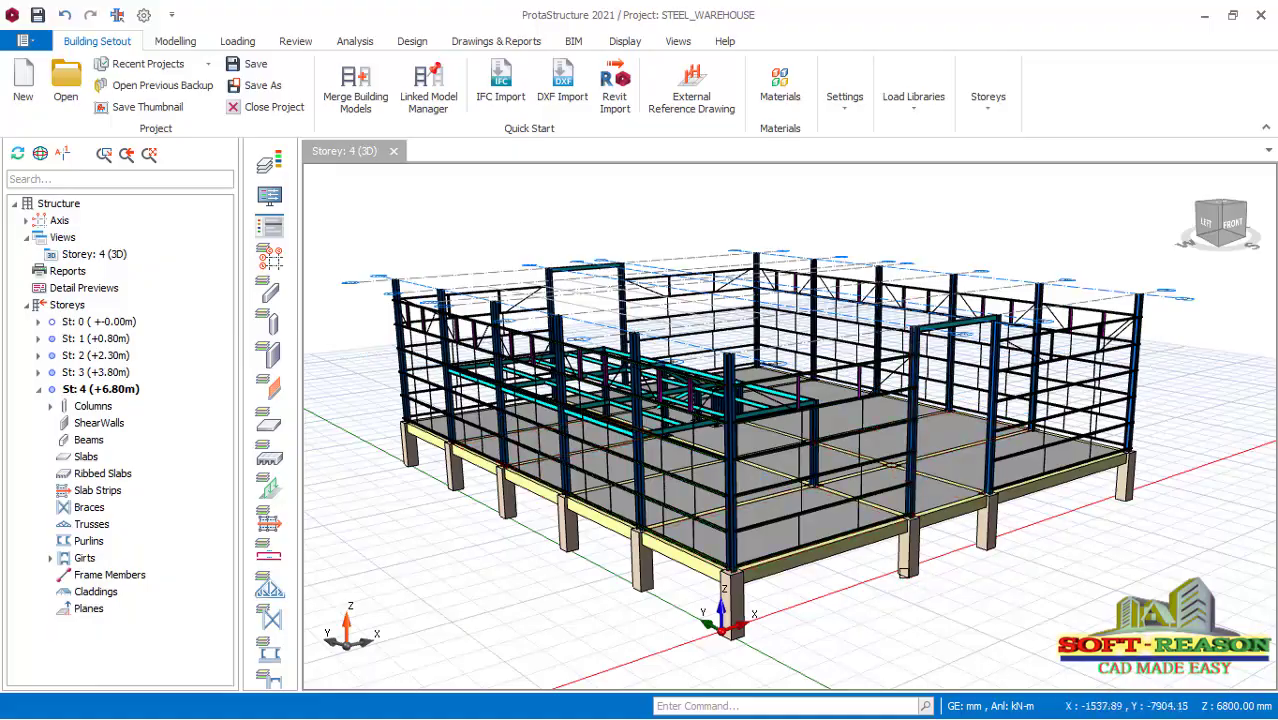
Start a steel truss across the front end of storey 4, spanning between the axis intersections at the two corner columns
{"action": "mouse_move", "coordinate": [898, 566]}
{"action": "middle_mouse_down"}
{"action": "mouse_move", "coordinate": [875, 553]}
{"action": "mouse_move", "coordinate": [896, 528]}
{"action": "mouse_move", "coordinate": [907, 551]}
{"action": "mouse_move", "coordinate": [884, 594]}
{"action": "mouse_move", "coordinate": [895, 570]}
{"action": "middle_mouse_up"}
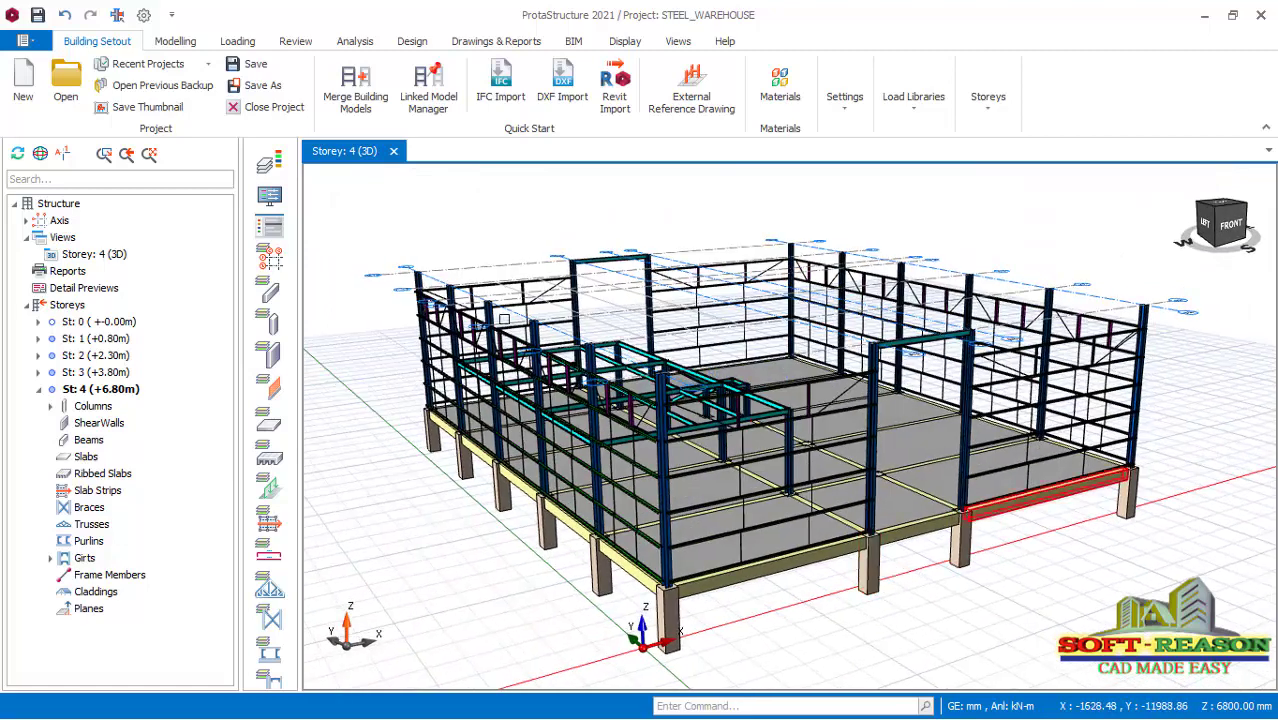
{"action": "left_click", "coordinate": [165, 45]}
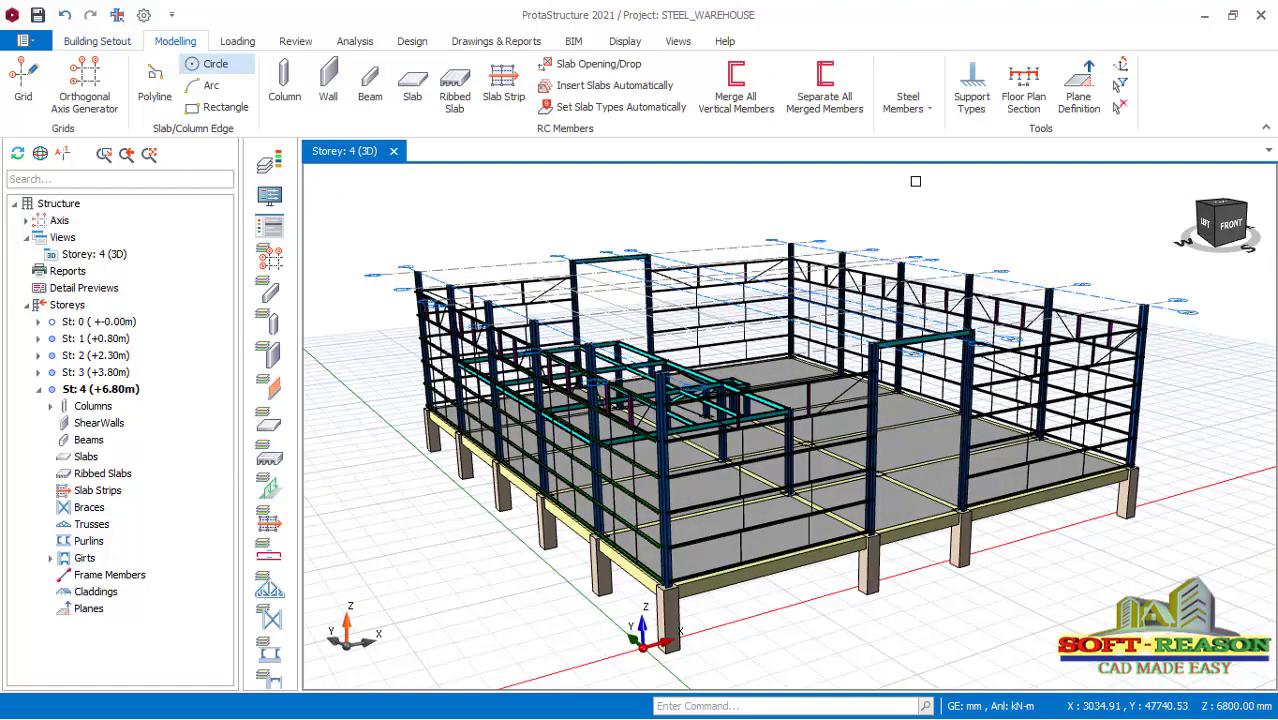
{"action": "left_click", "coordinate": [929, 110]}
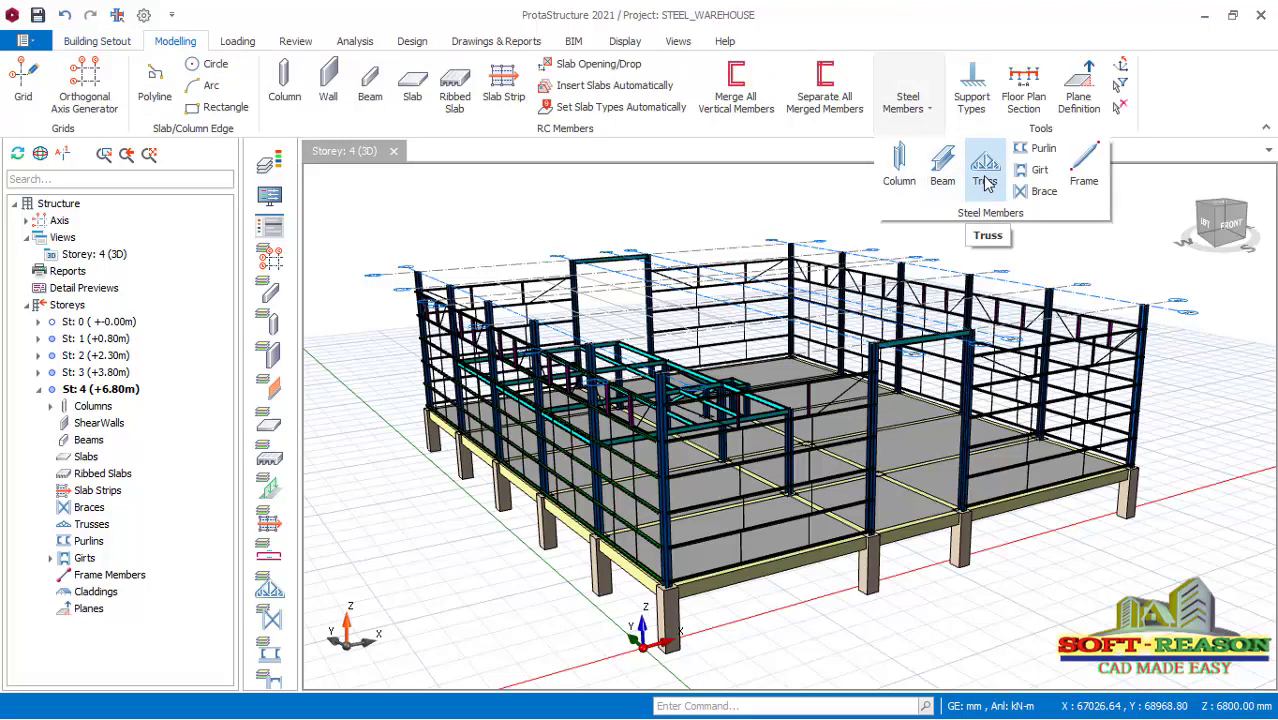
{"action": "left_click", "coordinate": [985, 180]}
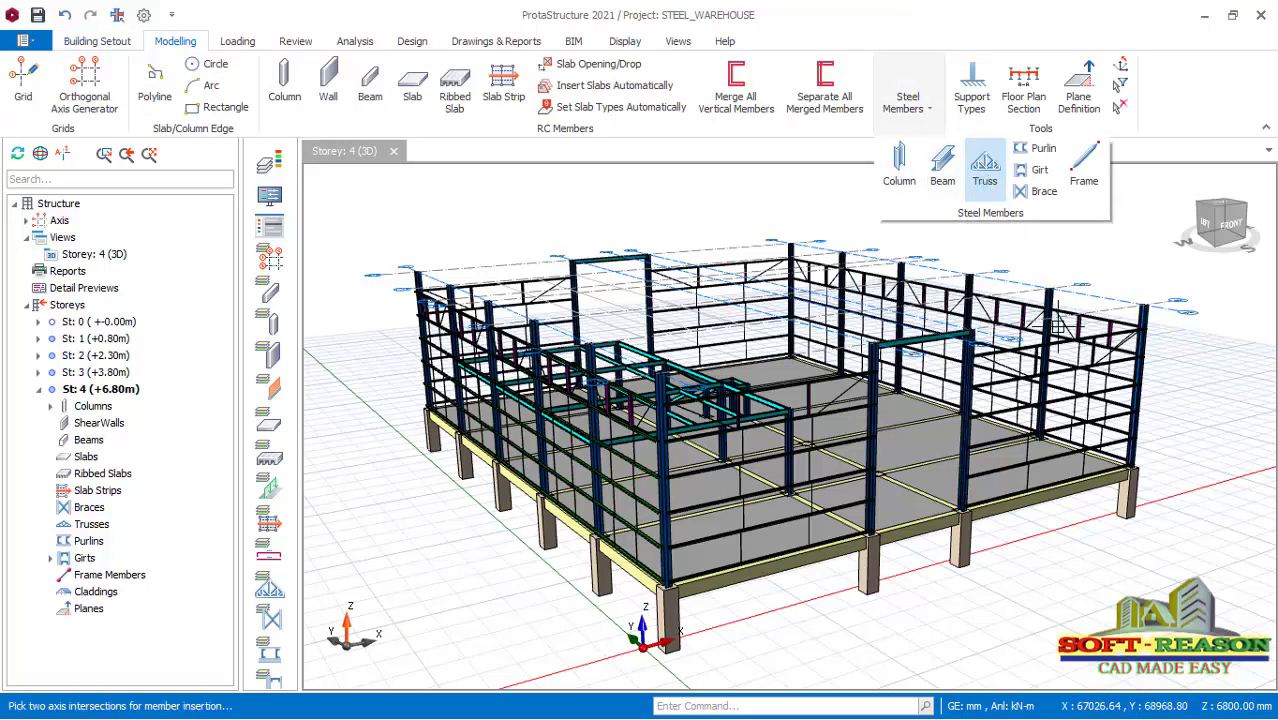
{"action": "left_click", "coordinate": [1150, 303]}
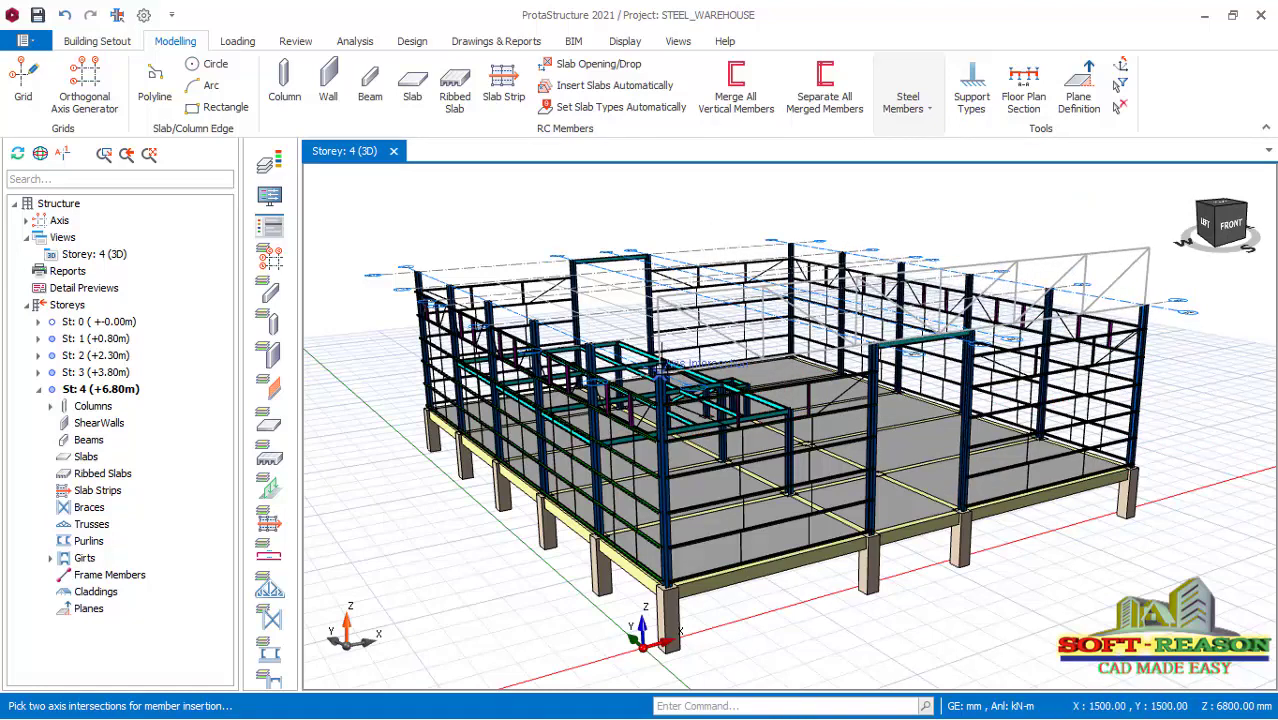
{"action": "left_click", "coordinate": [676, 507]}
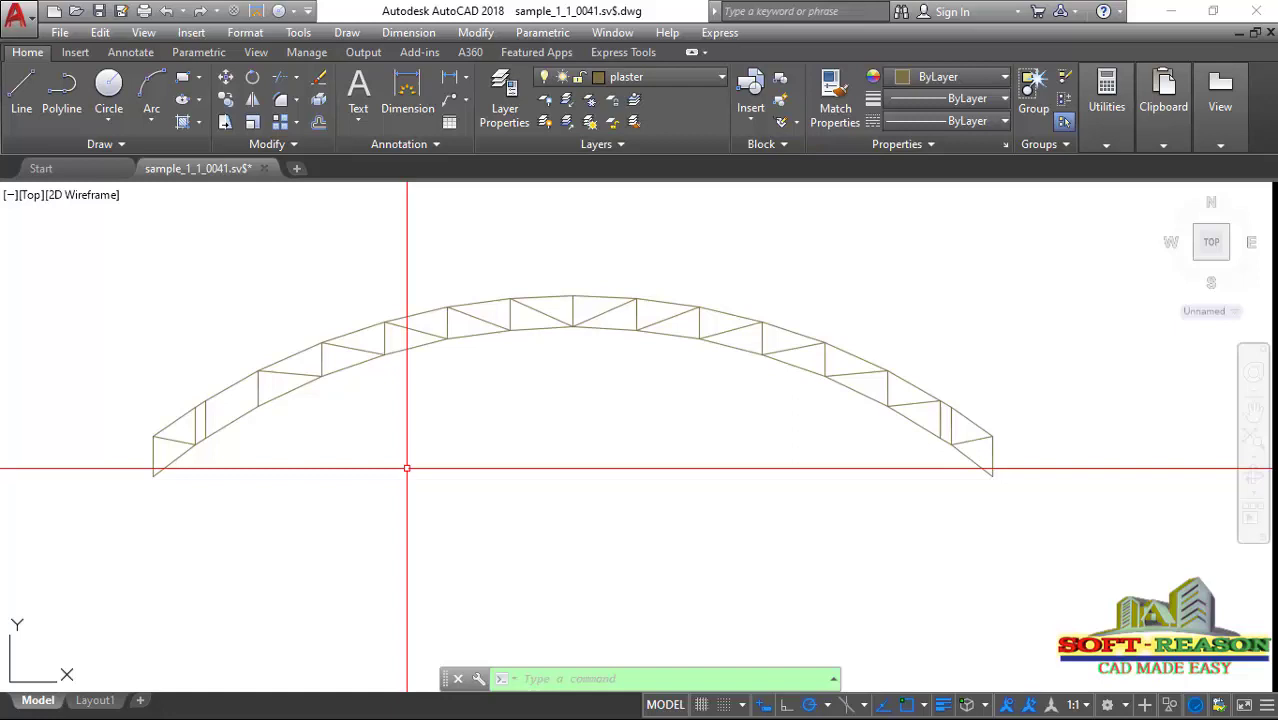
Switch to AutoCAD and examine the geometry of the drawn curved truss
{"action": "scroll", "coordinate": [462, 439], "scroll_direction": "down", "scroll_amount": 2}
{"action": "scroll", "coordinate": [348, 437], "scroll_direction": "up", "scroll_amount": 1}
{"action": "scroll", "coordinate": [700, 415], "scroll_direction": "up", "scroll_amount": 1}
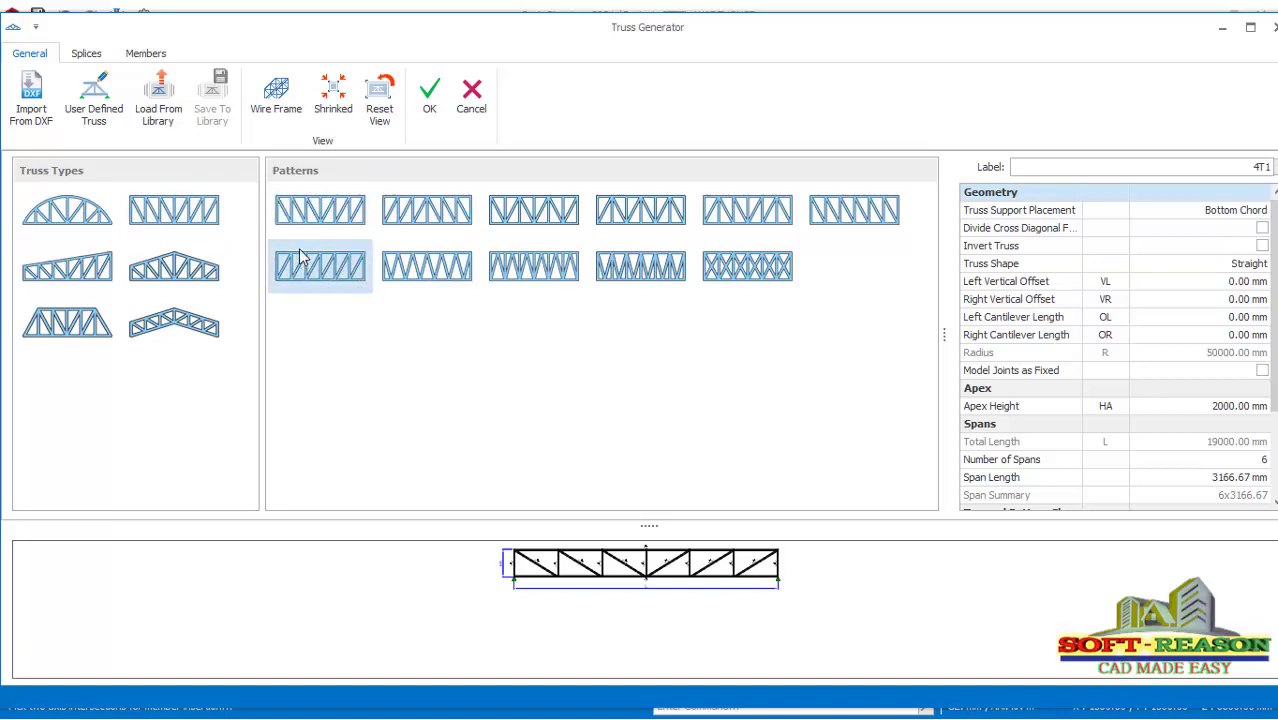
Load the CURVE TRUSS from the user-defined truss library into the Truss Generator, stretched in the X-direction
{"action": "left_click", "coordinate": [162, 118]}
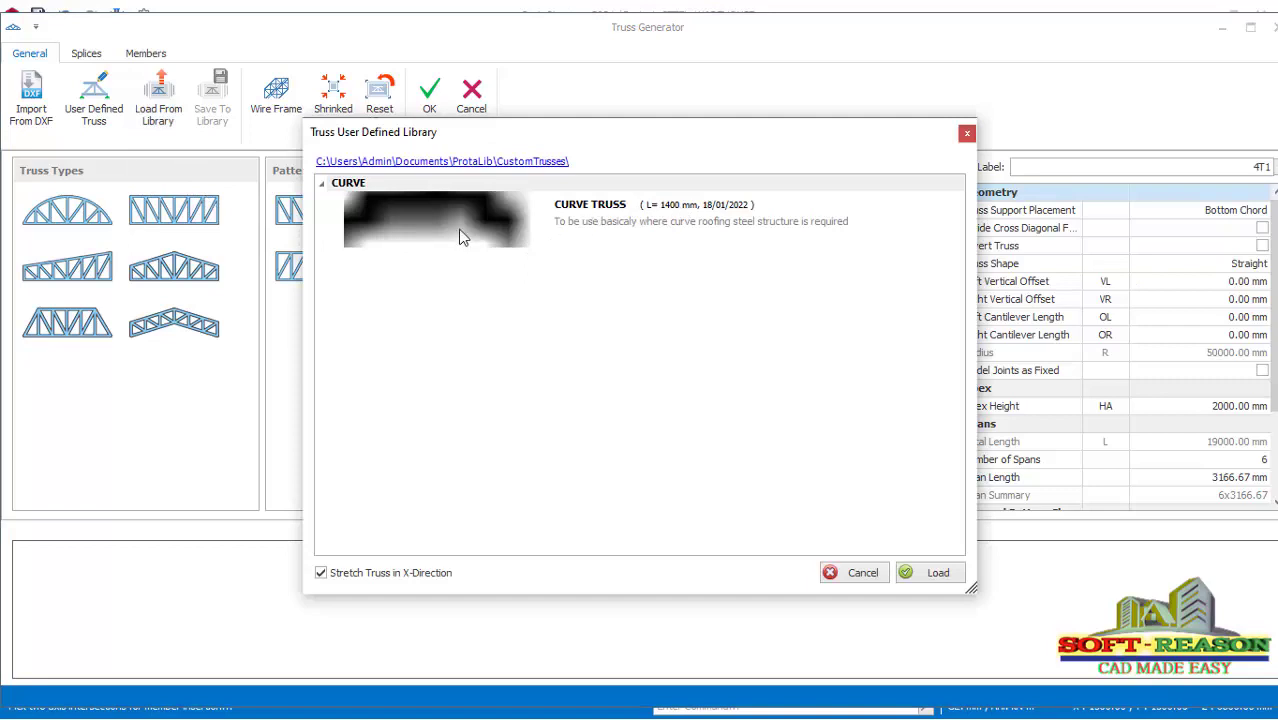
{"action": "left_click", "coordinate": [599, 212]}
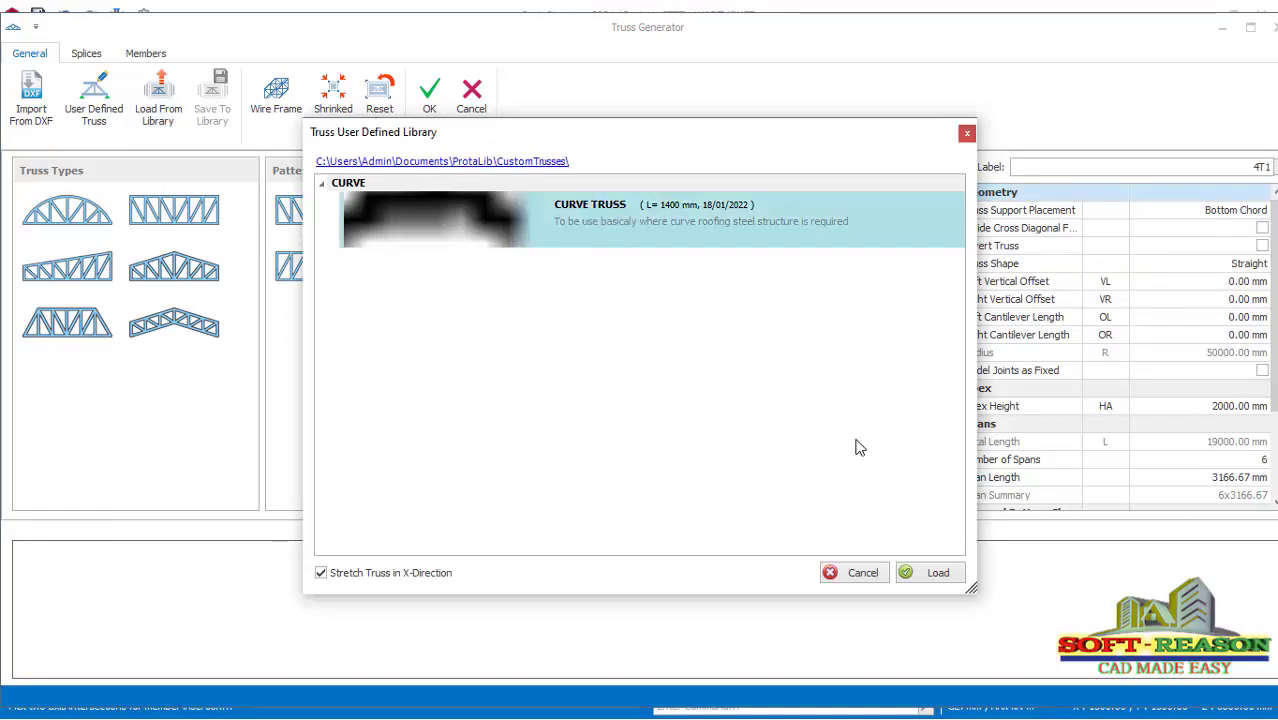
{"action": "left_click", "coordinate": [938, 575]}
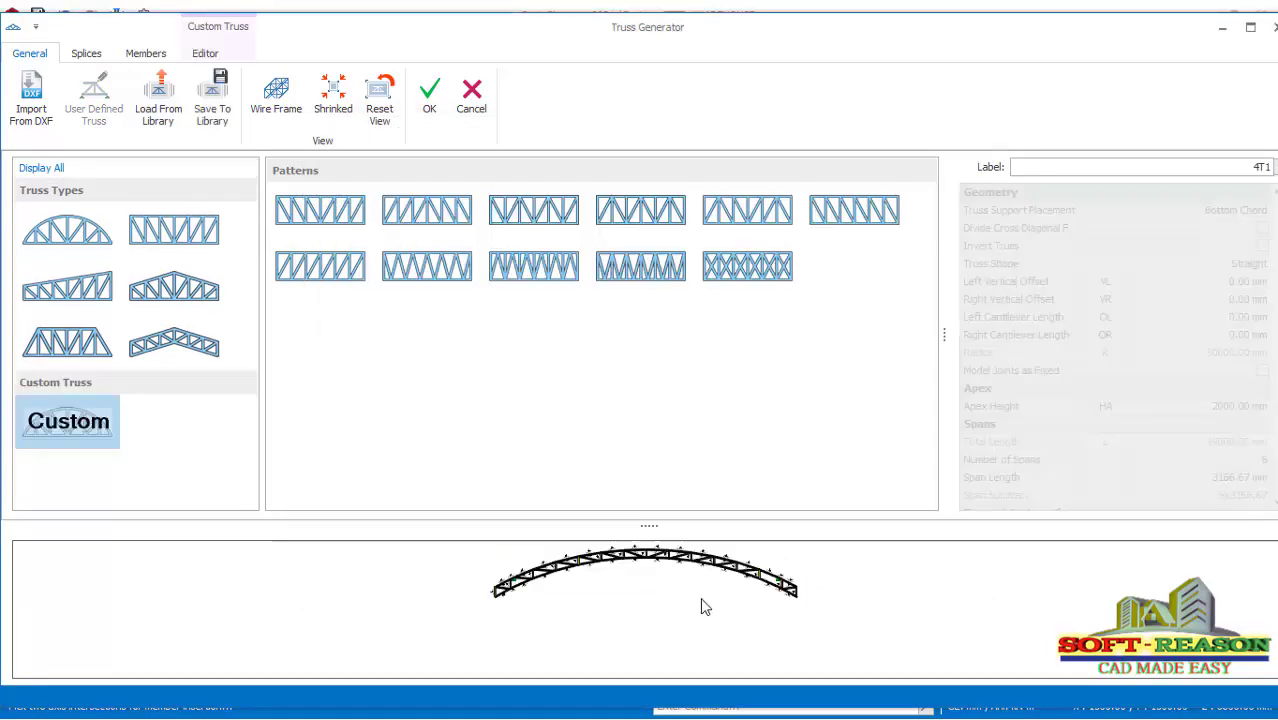
Inspect the loaded curved truss in the preview, checking its members and the support positions near both ends
{"action": "scroll", "coordinate": [656, 592], "scroll_direction": "up", "scroll_amount": 3}
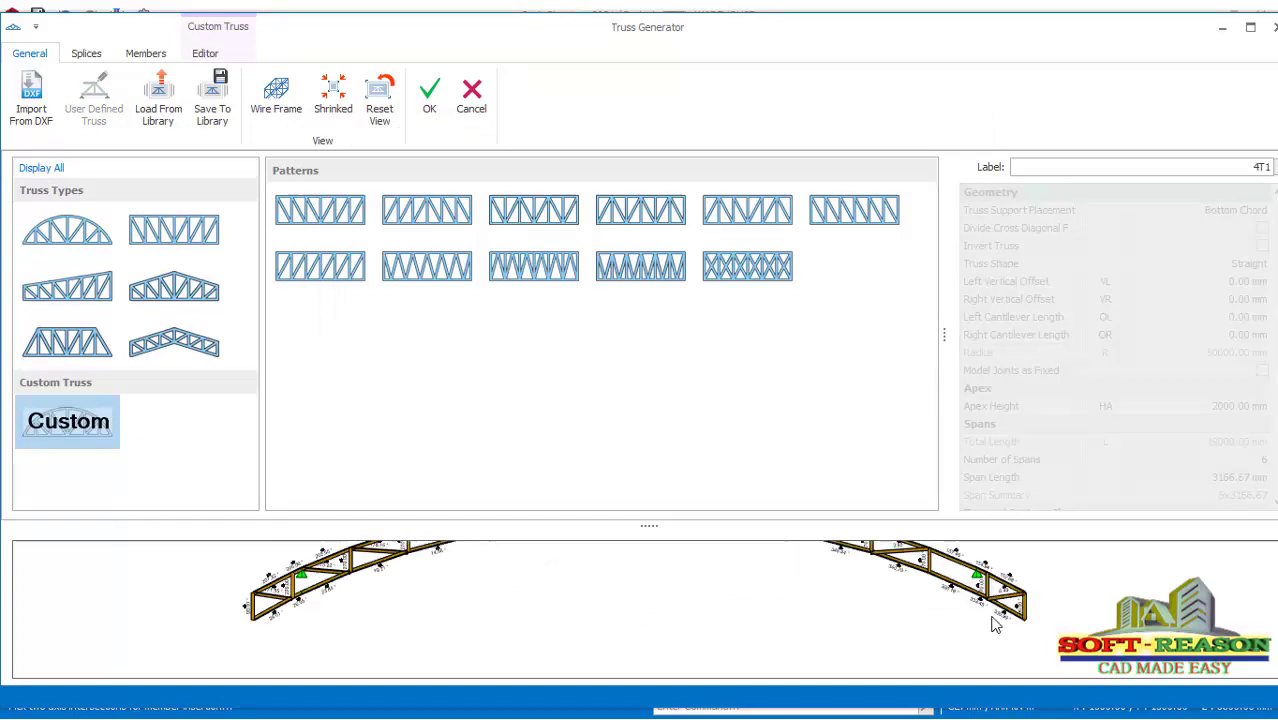
{"action": "scroll", "coordinate": [992, 610], "scroll_direction": "up", "scroll_amount": 4}
{"action": "scroll", "coordinate": [992, 608], "scroll_direction": "down", "scroll_amount": 5}
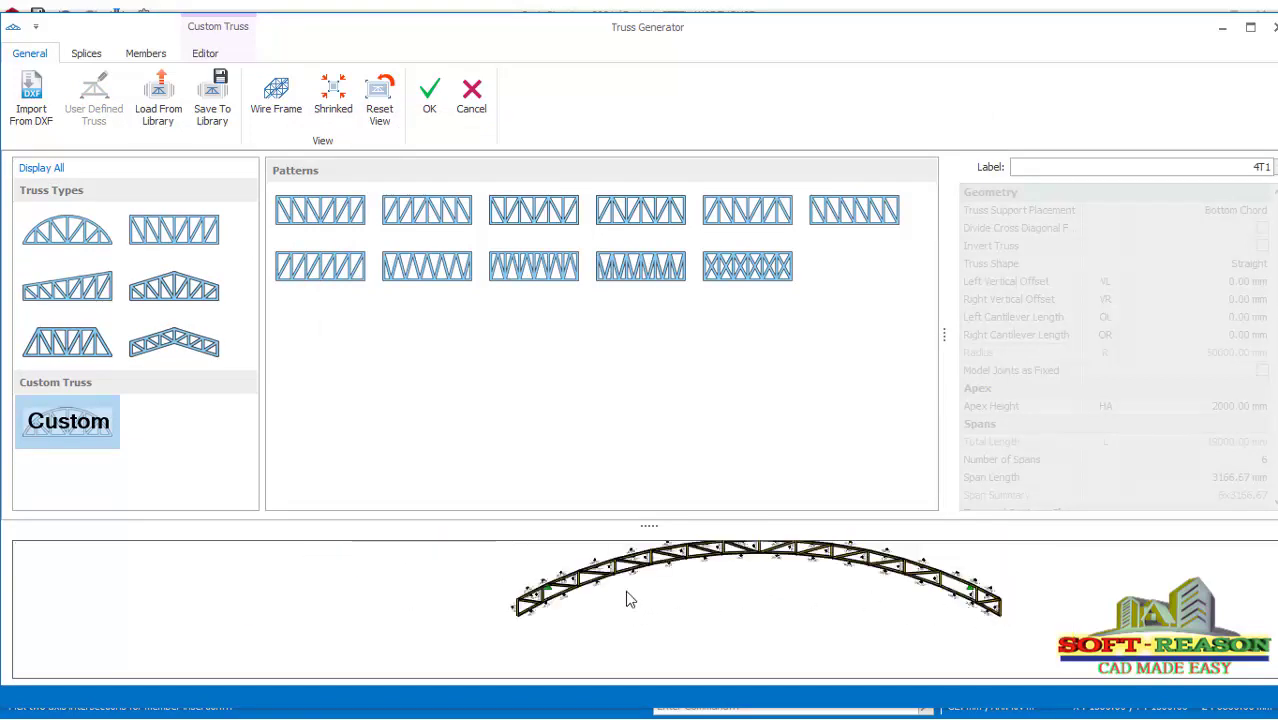
{"action": "scroll", "coordinate": [608, 600], "scroll_direction": "up", "scroll_amount": 2}
{"action": "scroll", "coordinate": [610, 602], "scroll_direction": "down", "scroll_amount": 2}
{"action": "scroll", "coordinate": [1004, 614], "scroll_direction": "up", "scroll_amount": 4}
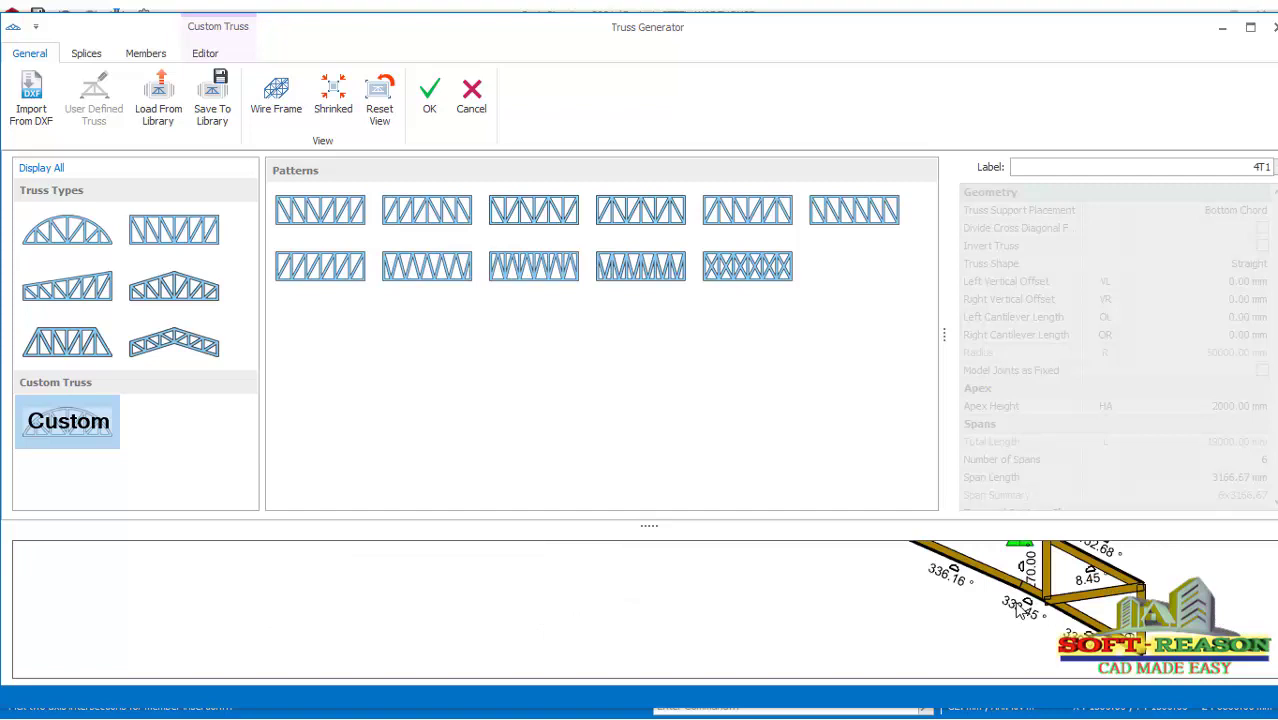
Accept the custom curved truss and place it across the front end of storey 4 between the two corner columns
{"action": "scroll", "coordinate": [1020, 585], "scroll_direction": "down", "scroll_amount": 2}
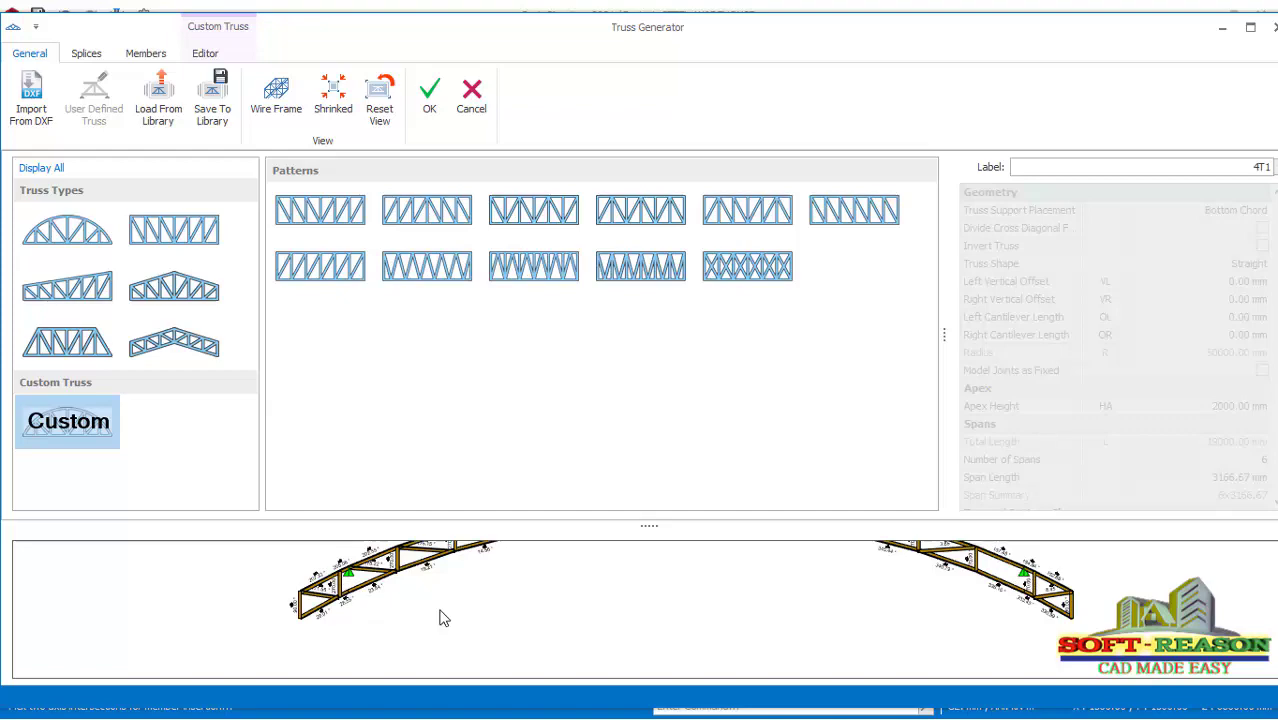
{"action": "left_click", "coordinate": [430, 97]}
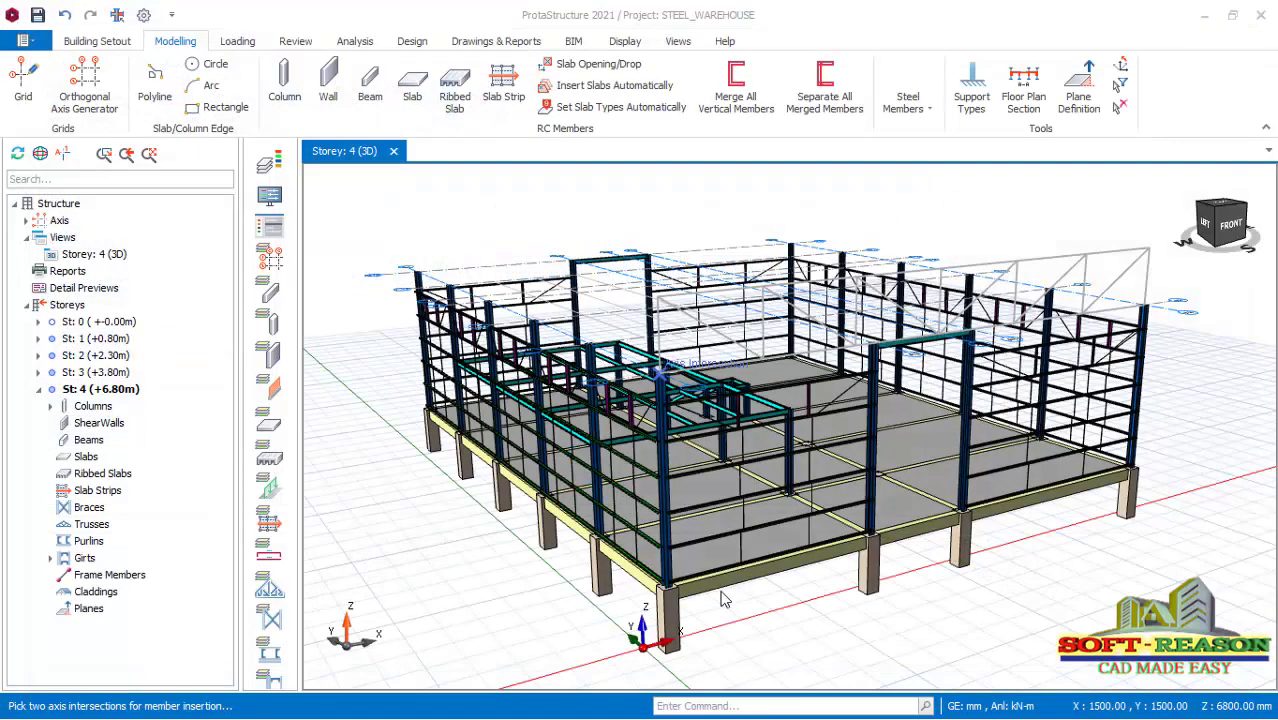
{"action": "left_click", "coordinate": [612, 432]}
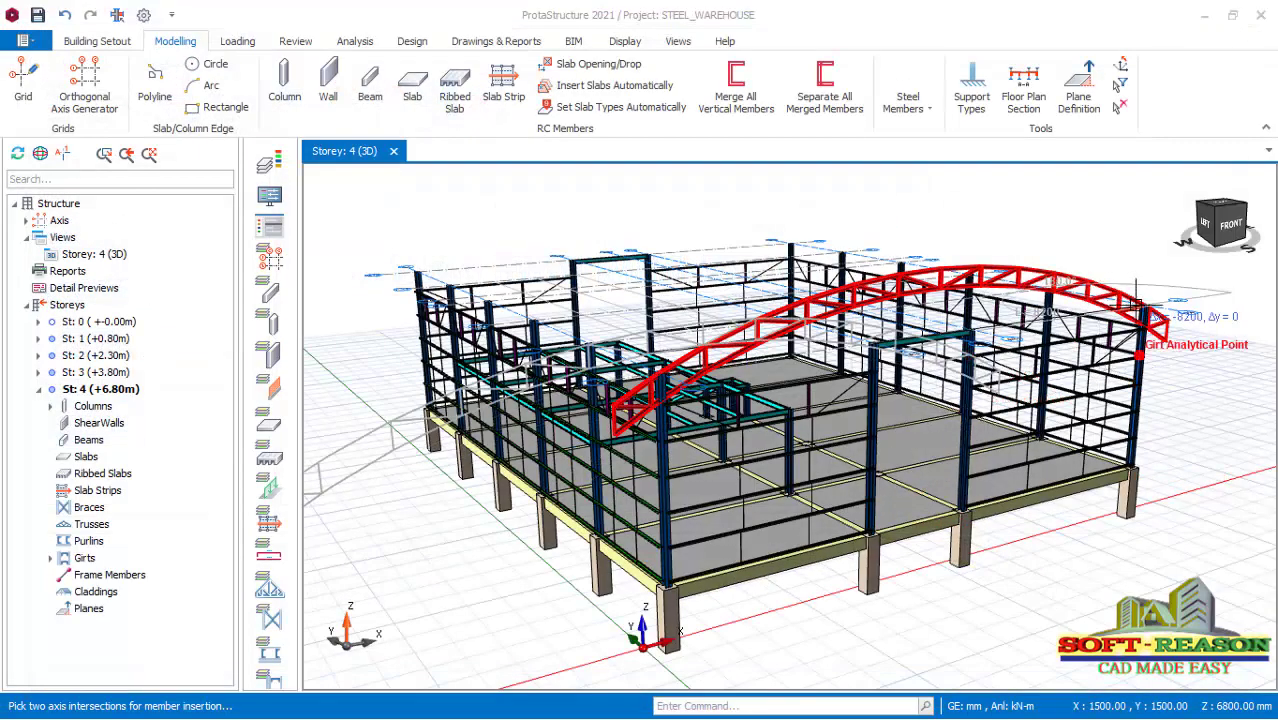
{"action": "left_click", "coordinate": [1153, 318]}
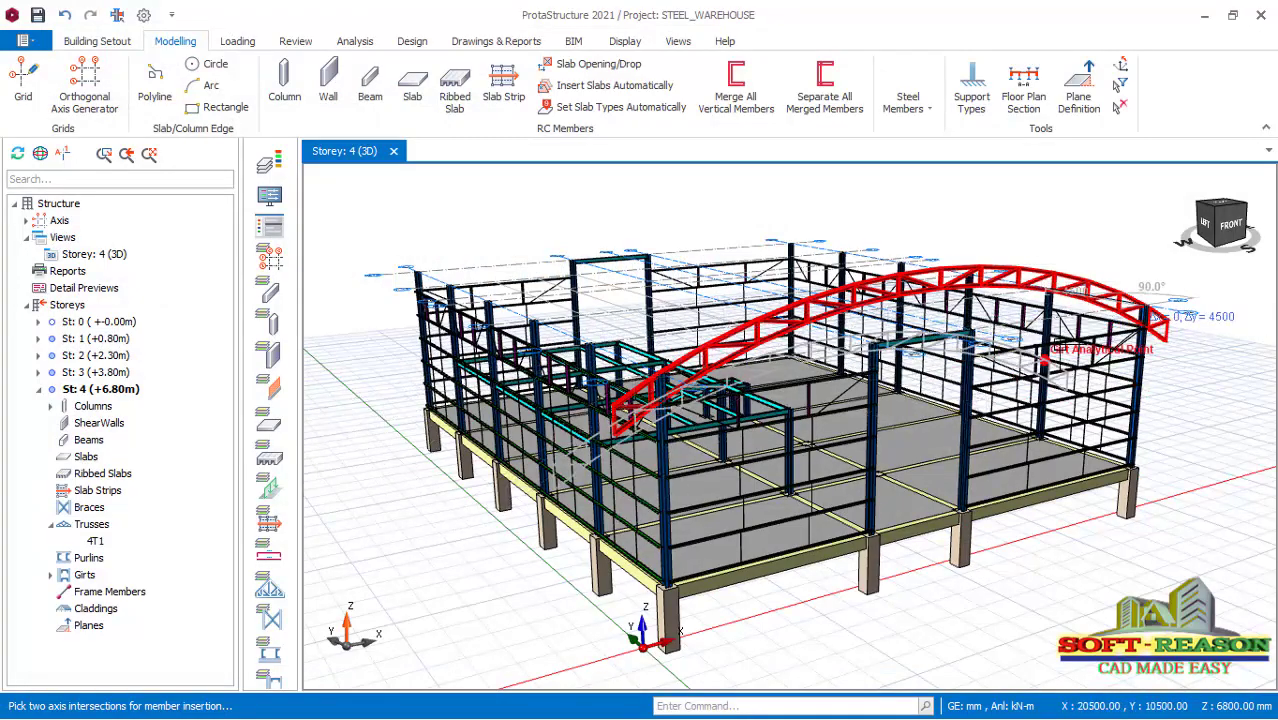
Place another curved truss across the warehouse at the second column line from the front
{"action": "middle_click_drag", "start_coordinate": [1062, 383], "coordinate": [858, 370]}
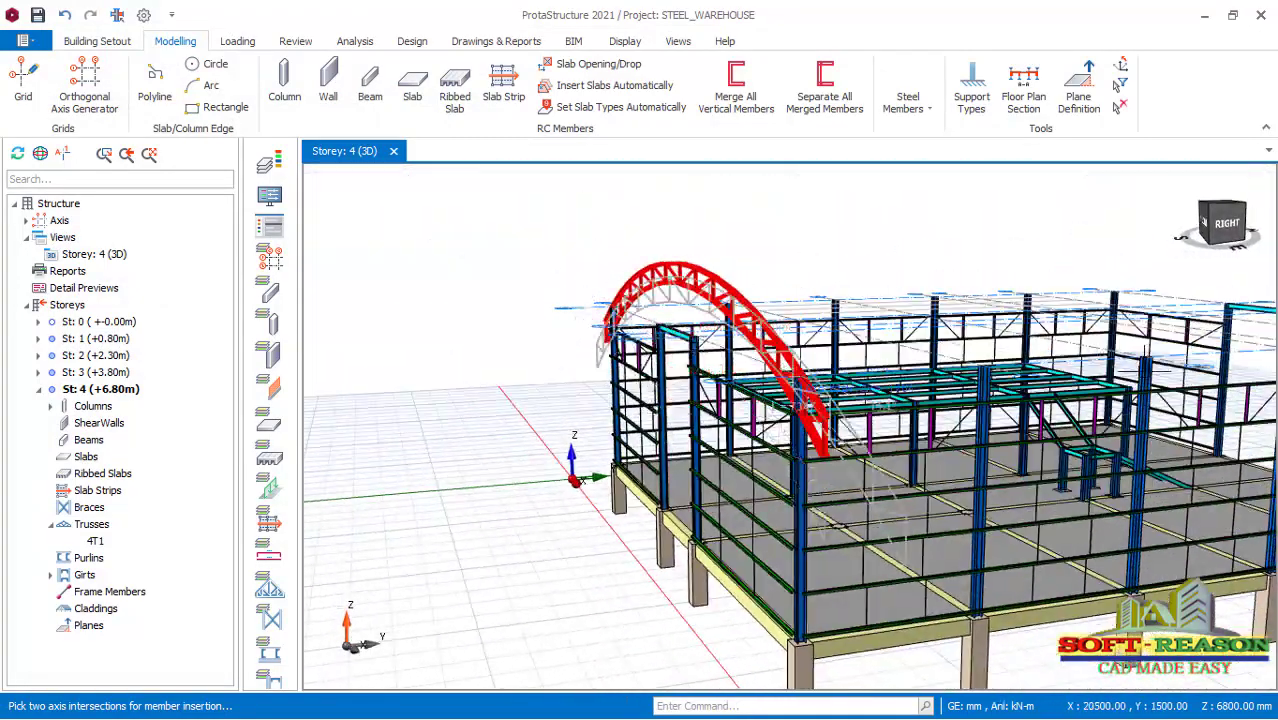
{"action": "scroll", "coordinate": [1002, 338], "scroll_direction": "up", "scroll_amount": 2}
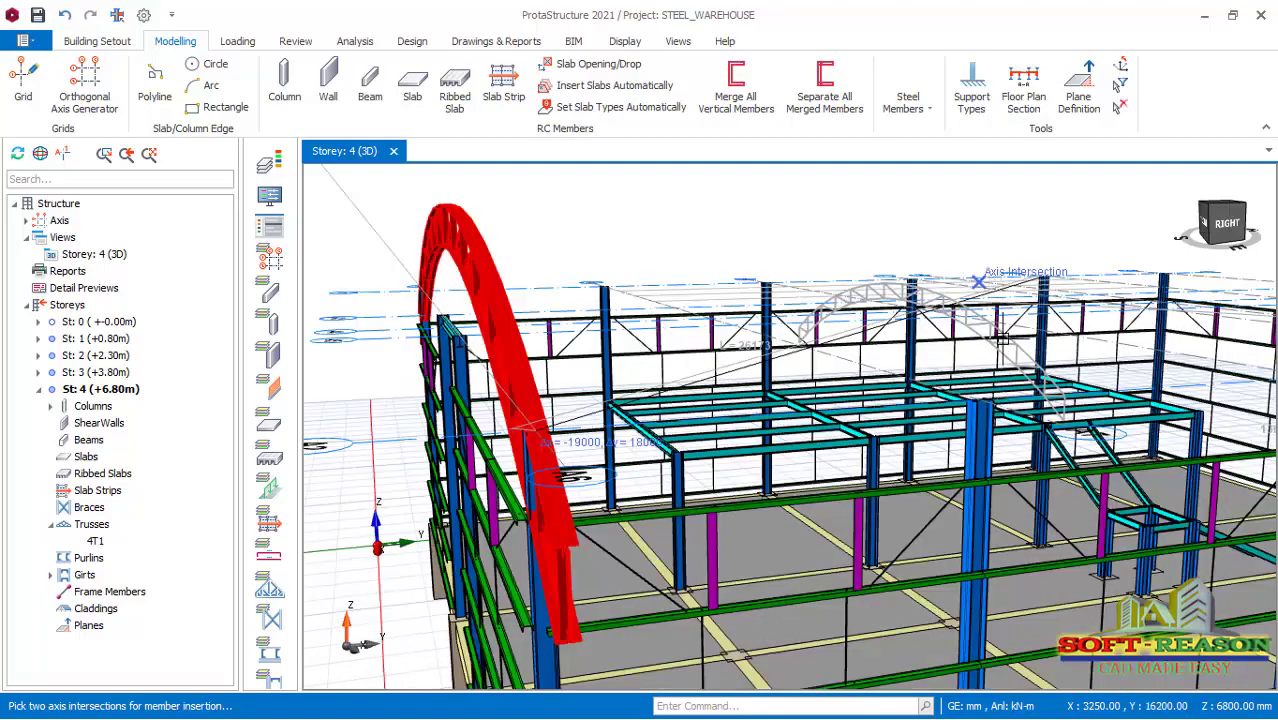
{"action": "scroll", "coordinate": [1002, 338], "scroll_direction": "up", "scroll_amount": 2}
{"action": "middle_click_drag", "start_coordinate": [913, 456], "coordinate": [1093, 390]}
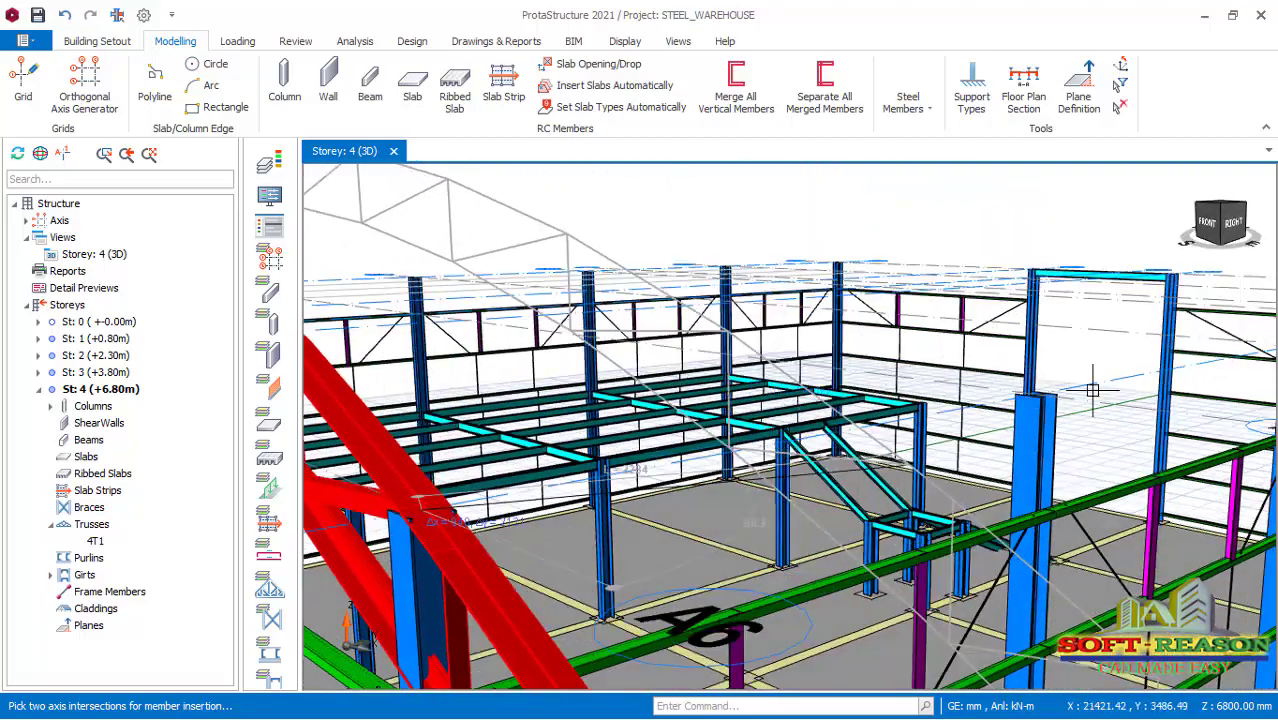
{"action": "left_click", "coordinate": [1043, 400]}
{"action": "scroll", "coordinate": [1043, 400], "scroll_direction": "down", "scroll_amount": 5}
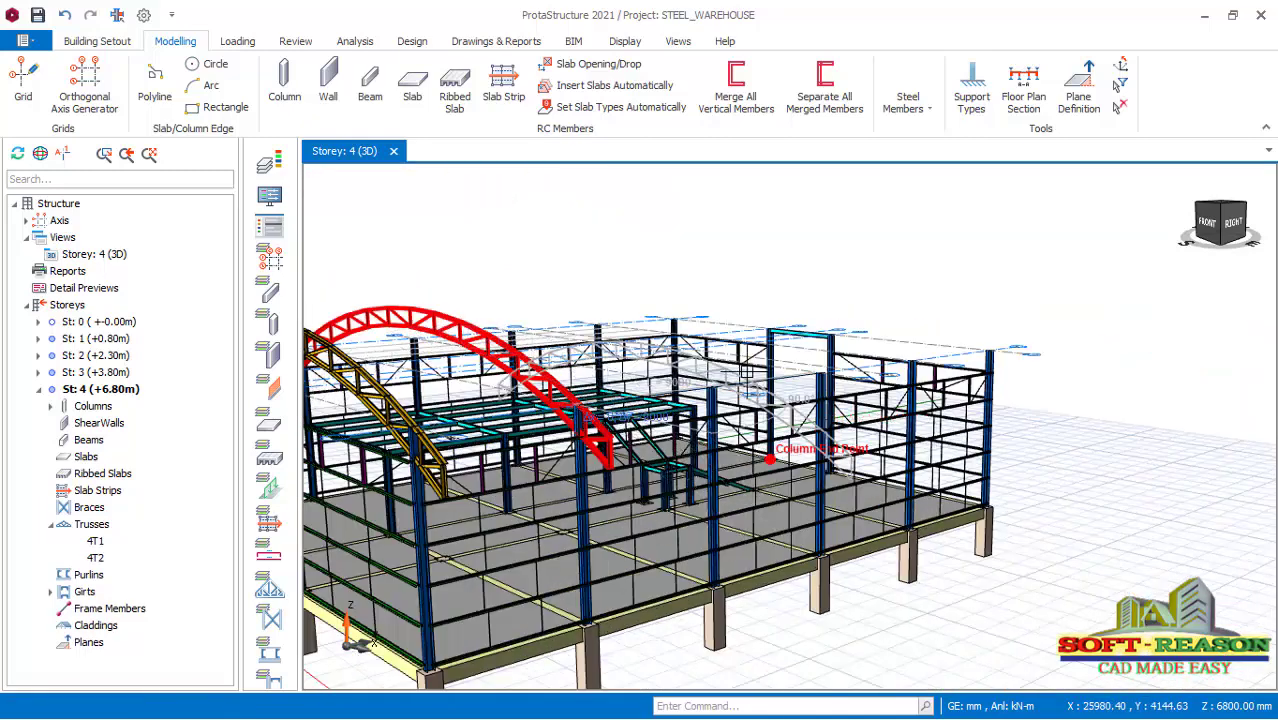
Place four more curved trusses at the remaining column lines, from the third line through to the rear corner columns
{"action": "scroll", "coordinate": [770, 459], "scroll_direction": "up", "scroll_amount": 3}
{"action": "left_click", "coordinate": [673, 369]}
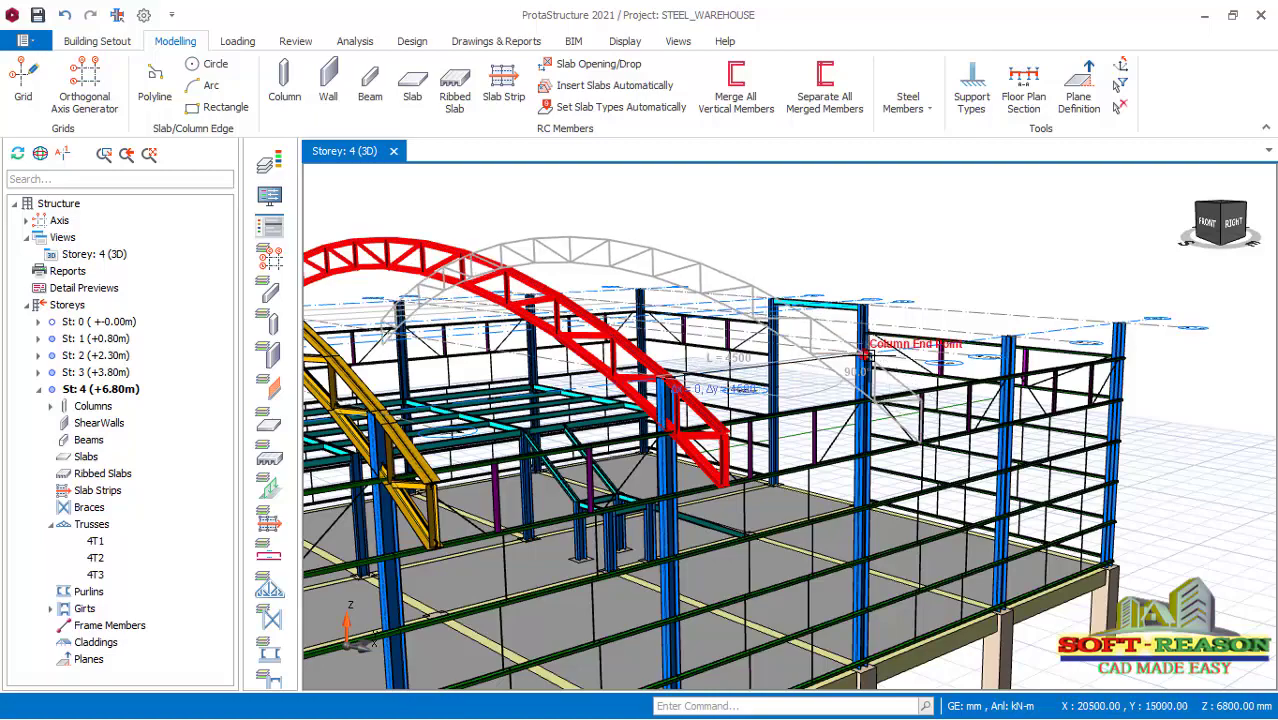
{"action": "left_click", "coordinate": [863, 353]}
{"action": "left_click", "coordinate": [1004, 328]}
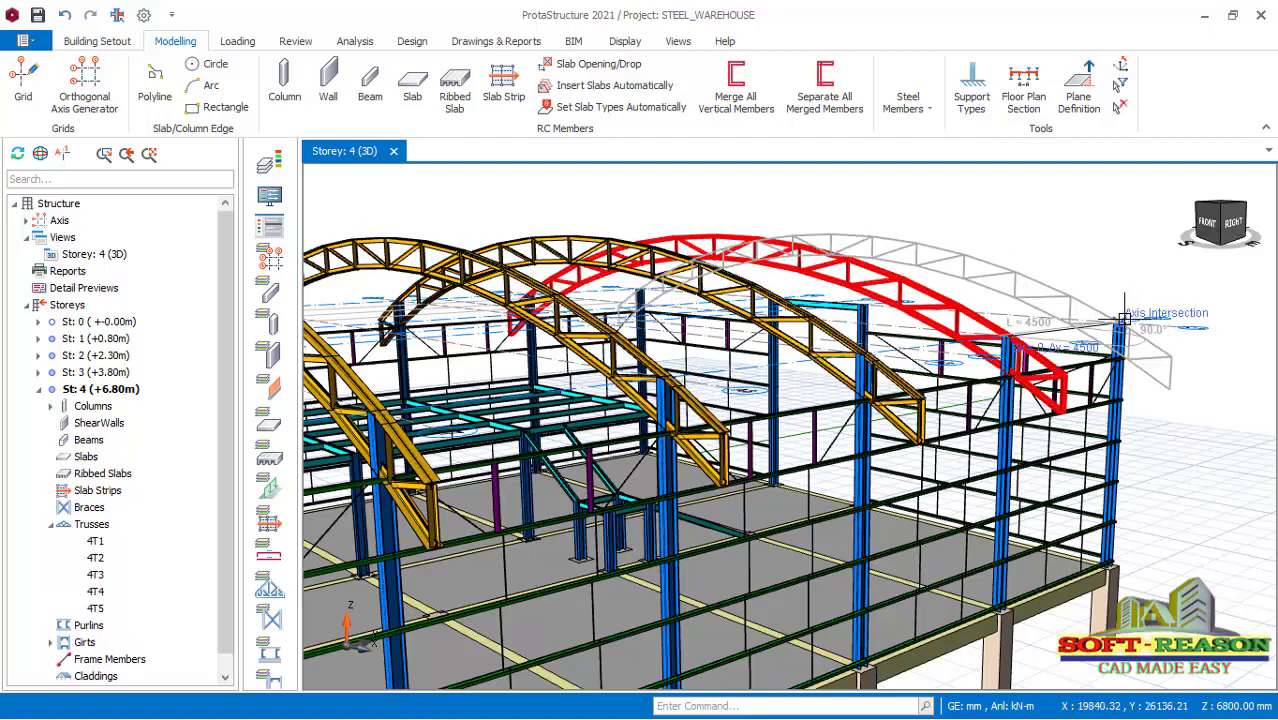
{"action": "left_click", "coordinate": [1118, 322]}
Examine the row of curved trusses from several angles, checking how they sit on the columns along the warehouse
{"action": "scroll", "coordinate": [1085, 300], "scroll_direction": "down", "scroll_amount": 3}
{"action": "middle_click_drag", "start_coordinate": [640, 400], "coordinate": [759, 420]}
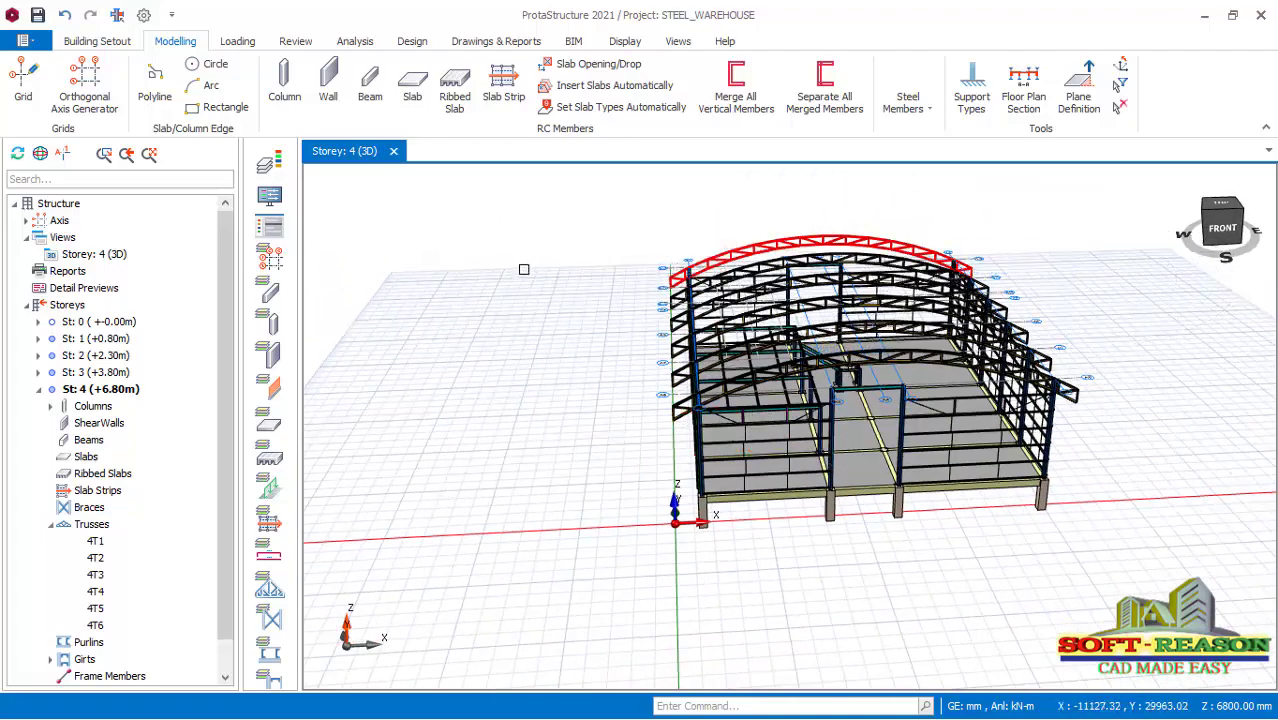
{"action": "scroll", "coordinate": [914, 340], "scroll_direction": "up", "scroll_amount": 3}
{"action": "middle_click_drag", "start_coordinate": [950, 398], "coordinate": [850, 420]}
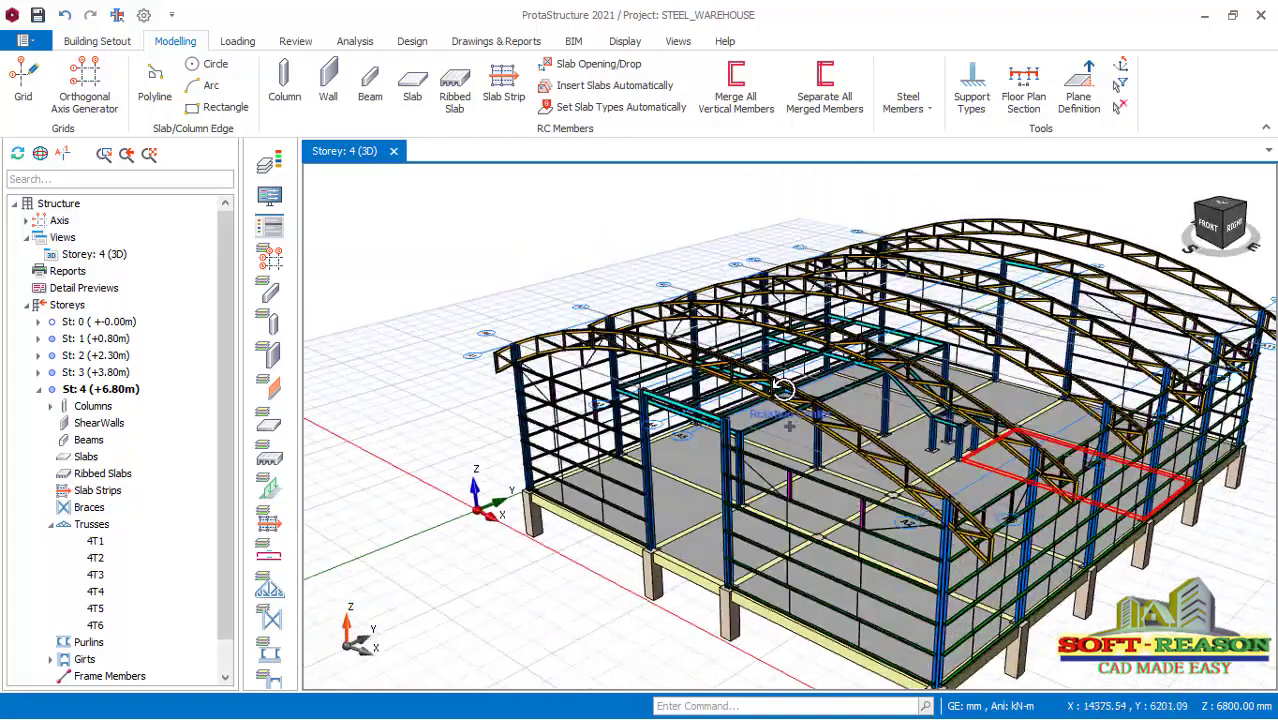
{"action": "scroll", "coordinate": [940, 424], "scroll_direction": "down", "scroll_amount": 2}
{"action": "scroll", "coordinate": [940, 424], "scroll_direction": "up", "scroll_amount": 3}
{"action": "scroll", "coordinate": [885, 425], "scroll_direction": "down", "scroll_amount": 3}
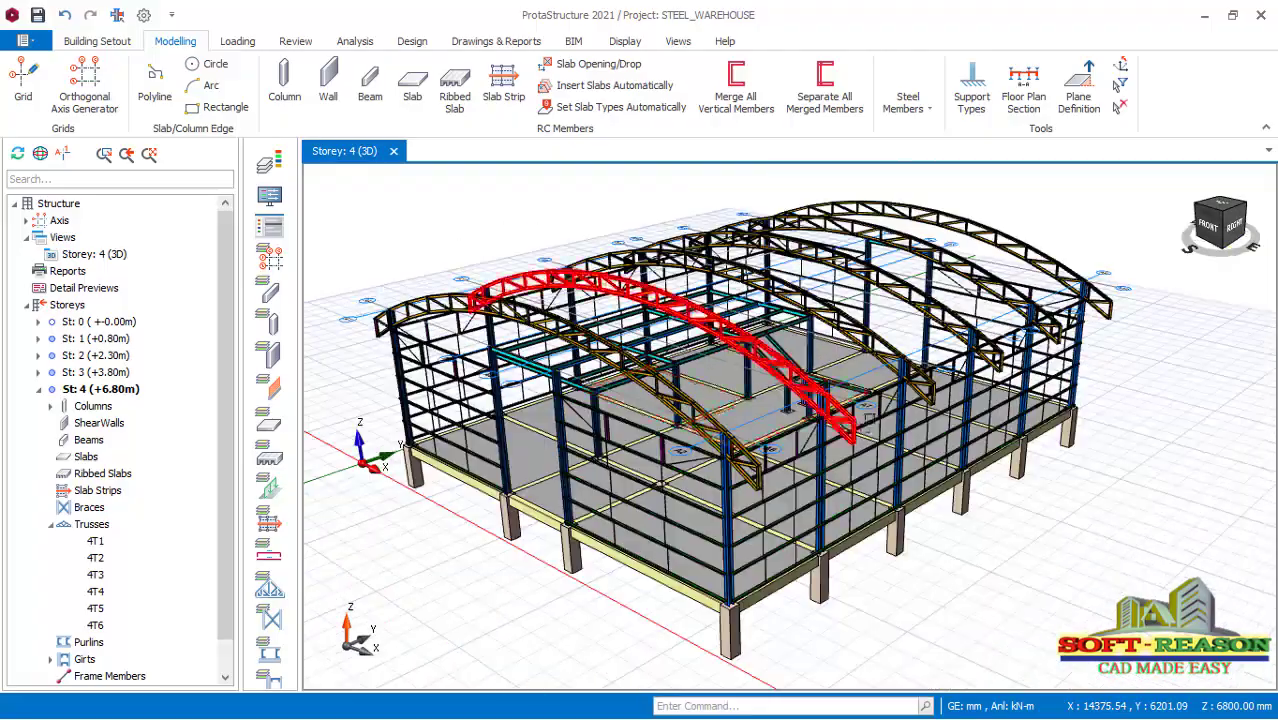
{"action": "scroll", "coordinate": [885, 440], "scroll_direction": "up", "scroll_amount": 5}
{"action": "scroll", "coordinate": [794, 460], "scroll_direction": "down", "scroll_amount": 3}
{"action": "middle_click_drag", "start_coordinate": [799, 422], "coordinate": [798, 464]}
{"action": "scroll", "coordinate": [842, 445], "scroll_direction": "down", "scroll_amount": 3}
{"action": "scroll", "coordinate": [842, 420], "scroll_direction": "down", "scroll_amount": 1}
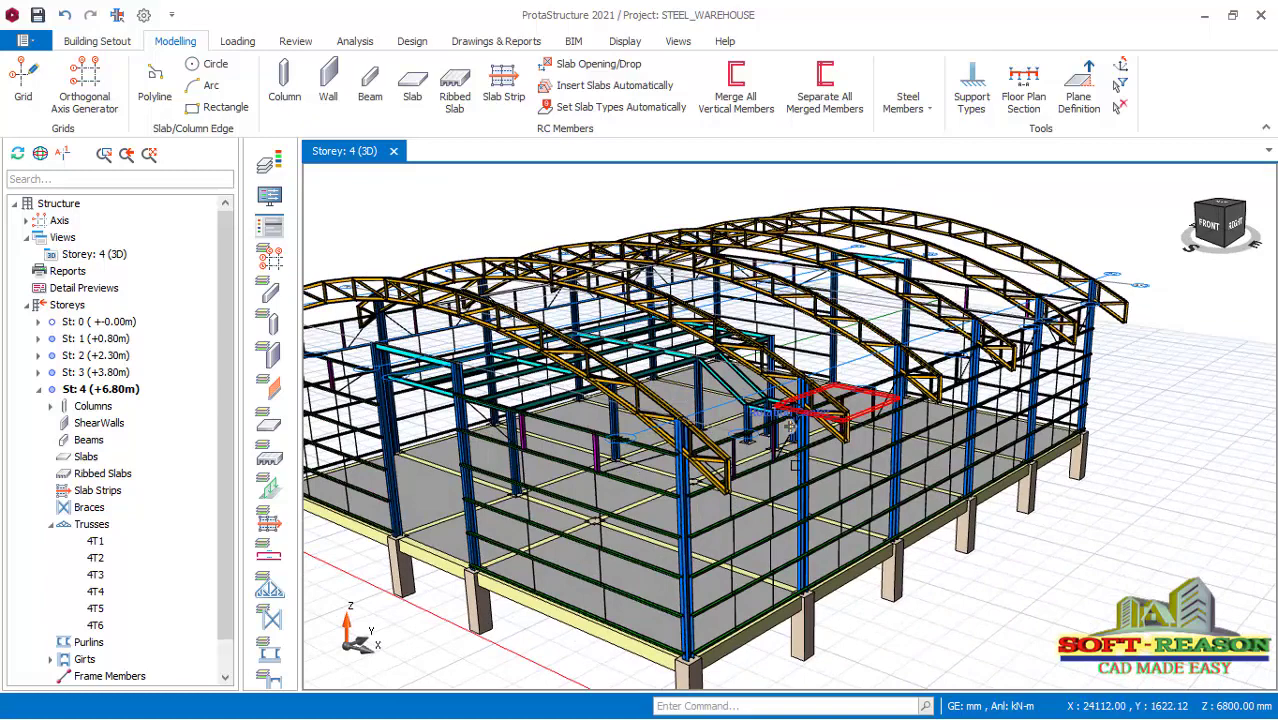
{"action": "scroll", "coordinate": [975, 330], "scroll_direction": "down", "scroll_amount": 2}
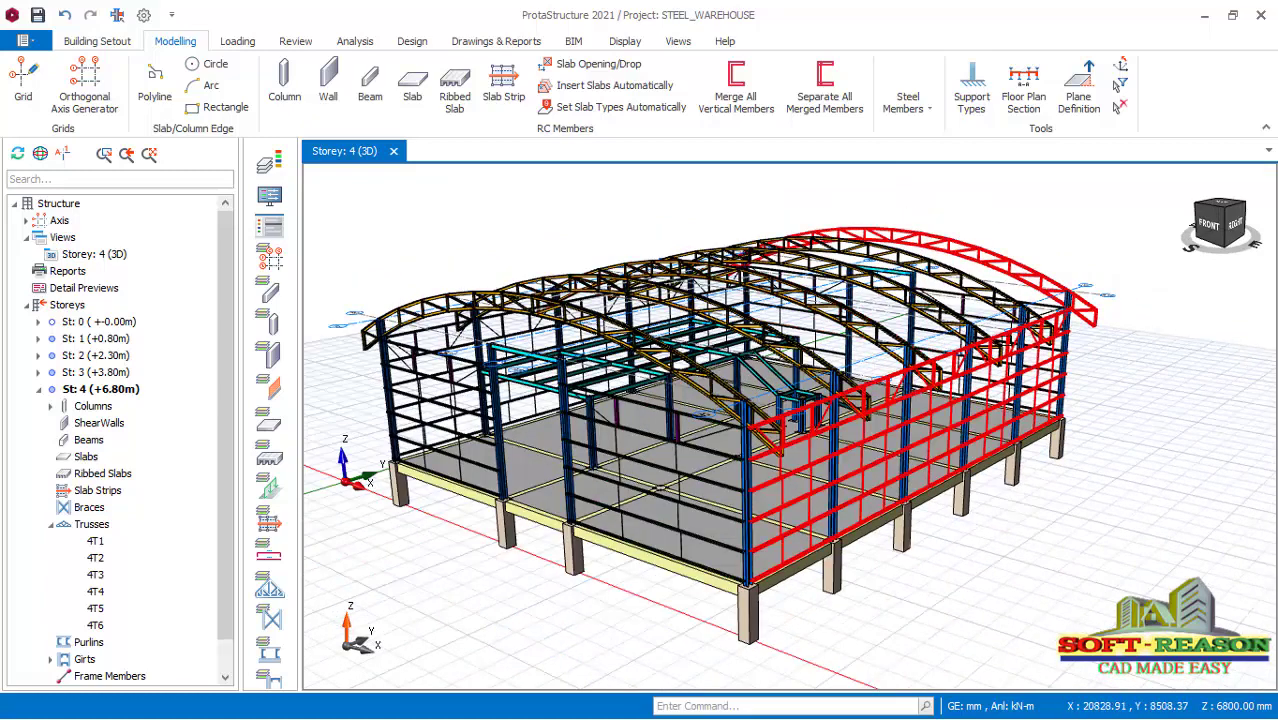
Start a steel purlin group spanning from the front curved truss to the rear curved truss
{"action": "scroll", "coordinate": [924, 368], "scroll_direction": "up", "scroll_amount": 2}
{"action": "left_click", "coordinate": [910, 100]}
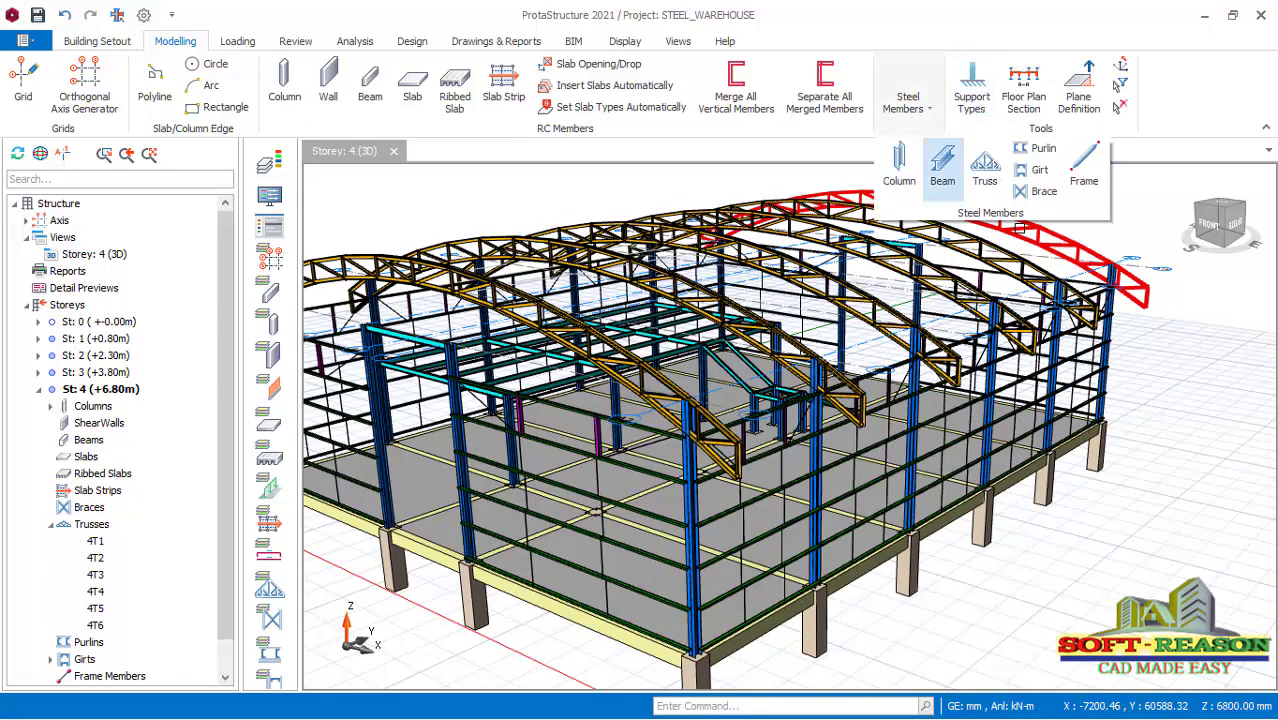
{"action": "left_click", "coordinate": [1040, 150]}
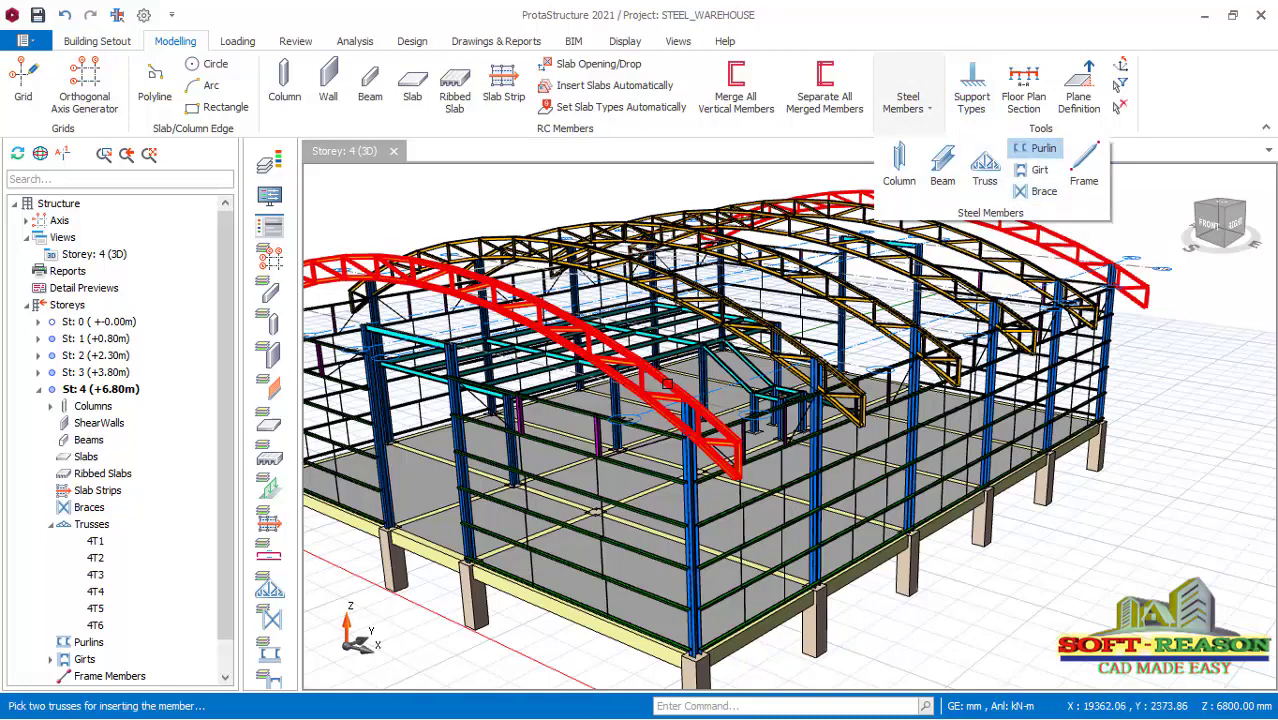
{"action": "left_click", "coordinate": [672, 434]}
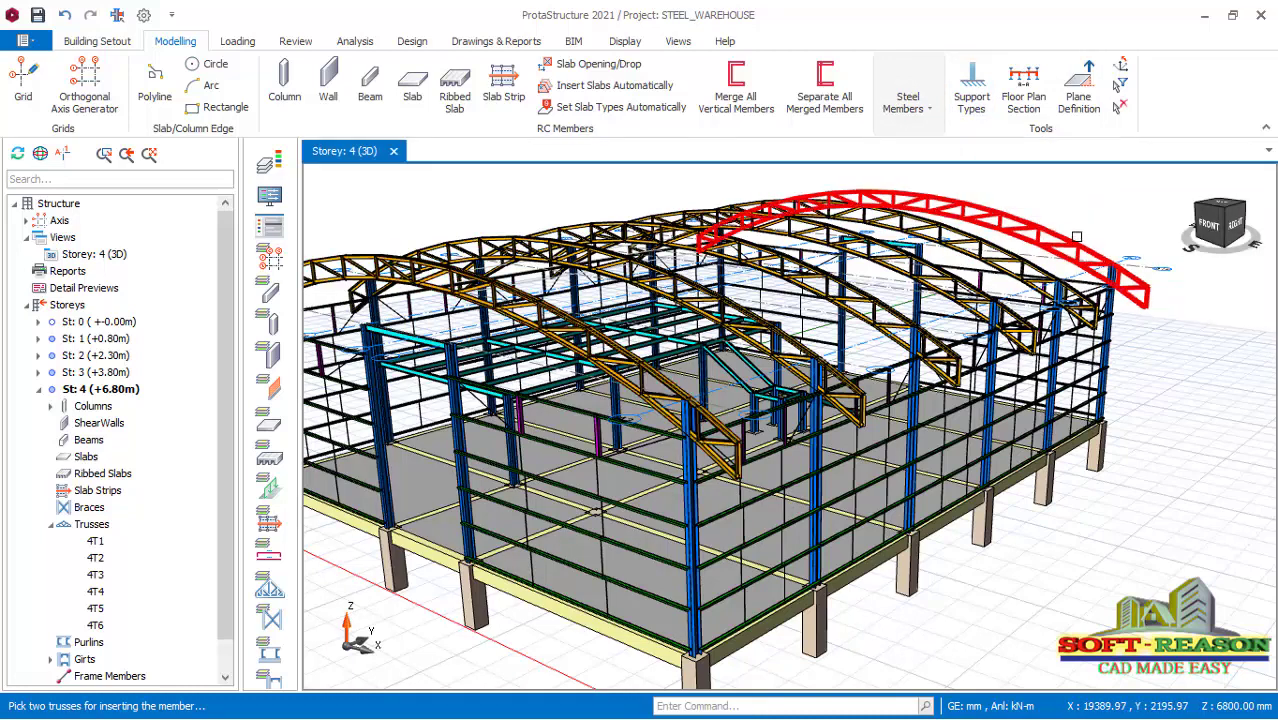
{"action": "left_click", "coordinate": [1028, 360]}
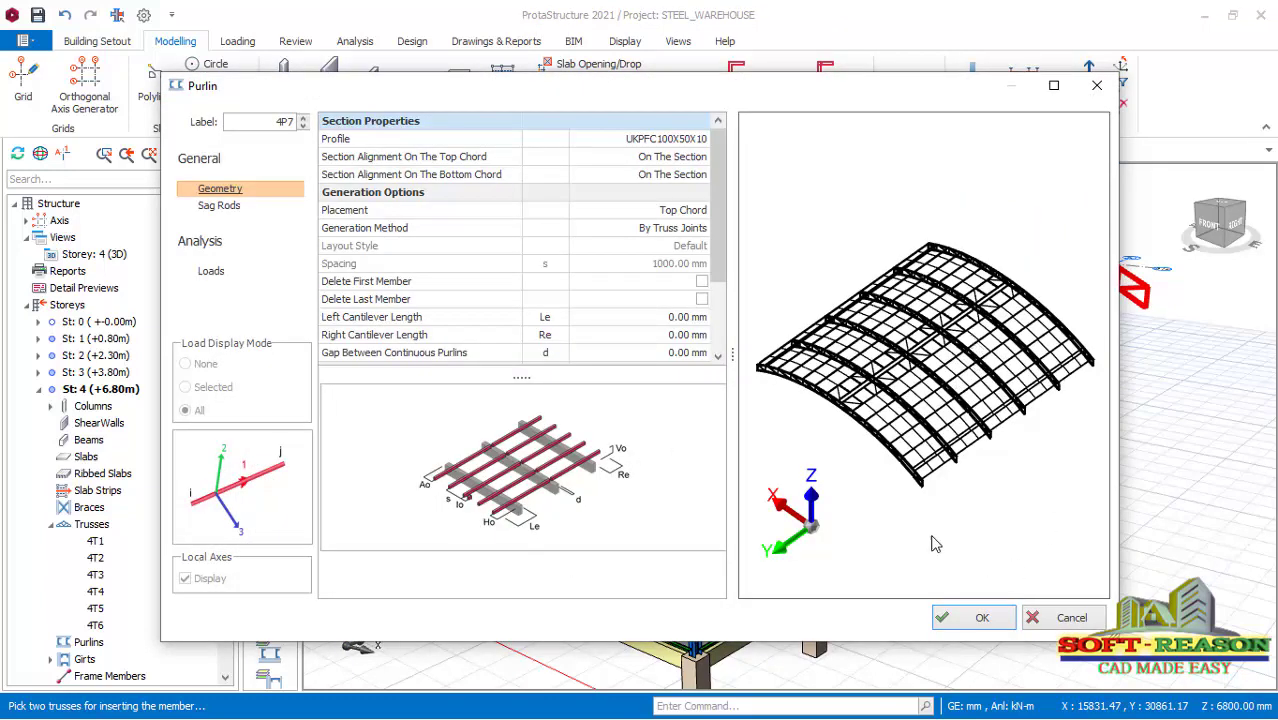
Set the purlins' left and right cantilever lengths to 1000 mm and create them on the trusses
{"action": "scroll", "coordinate": [724, 228], "scroll_direction": "down", "scroll_amount": 2}
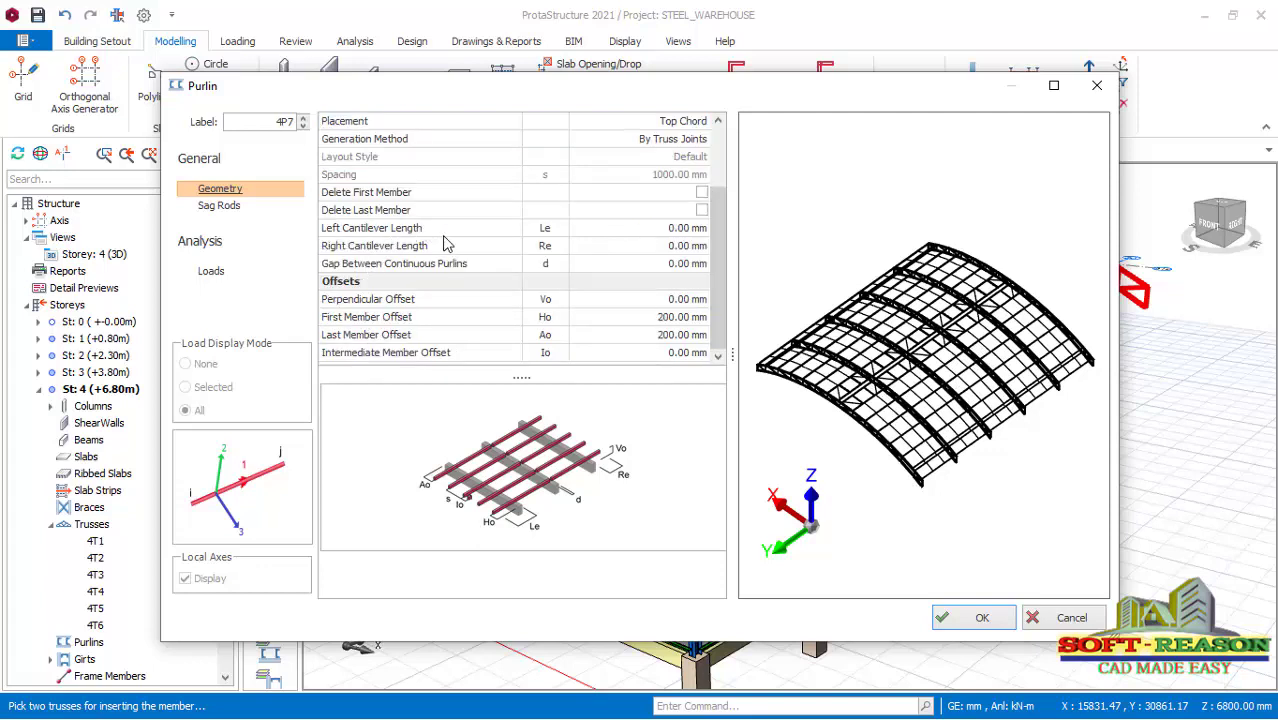
{"action": "left_click", "coordinate": [688, 229]}
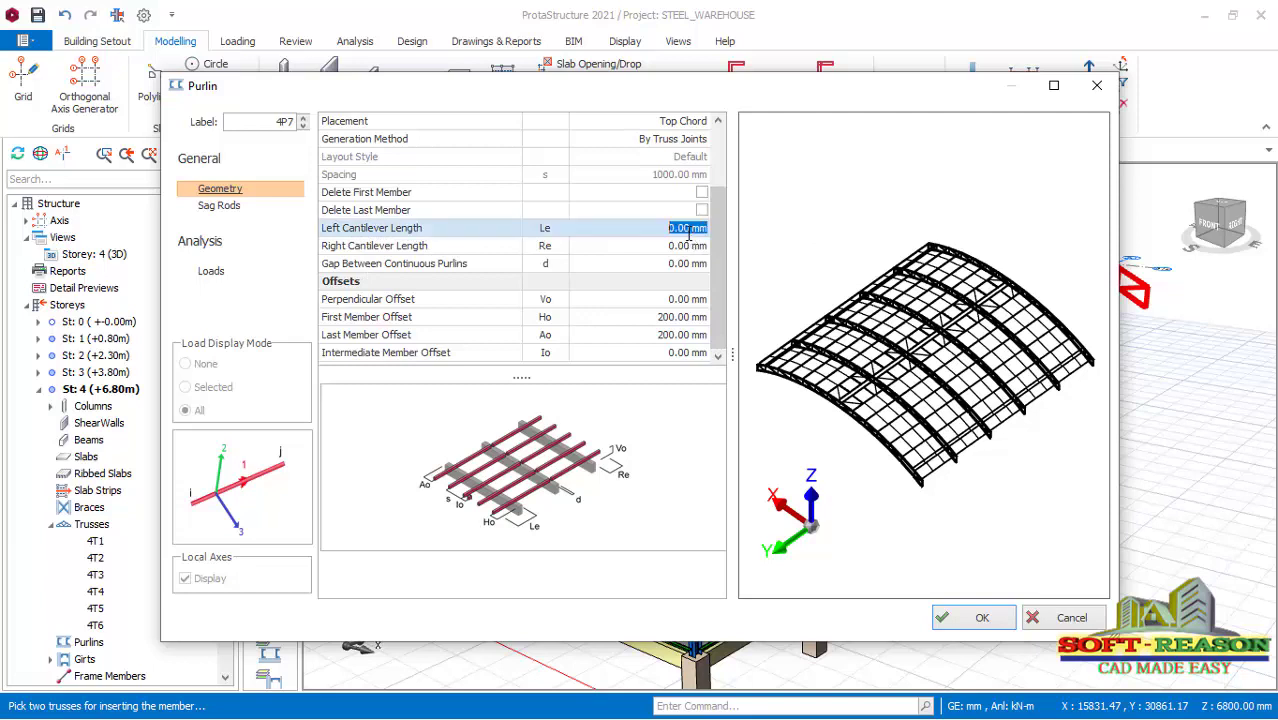
{"action": "type", "text": "100"}
{"action": "left_click", "coordinate": [671, 247]}
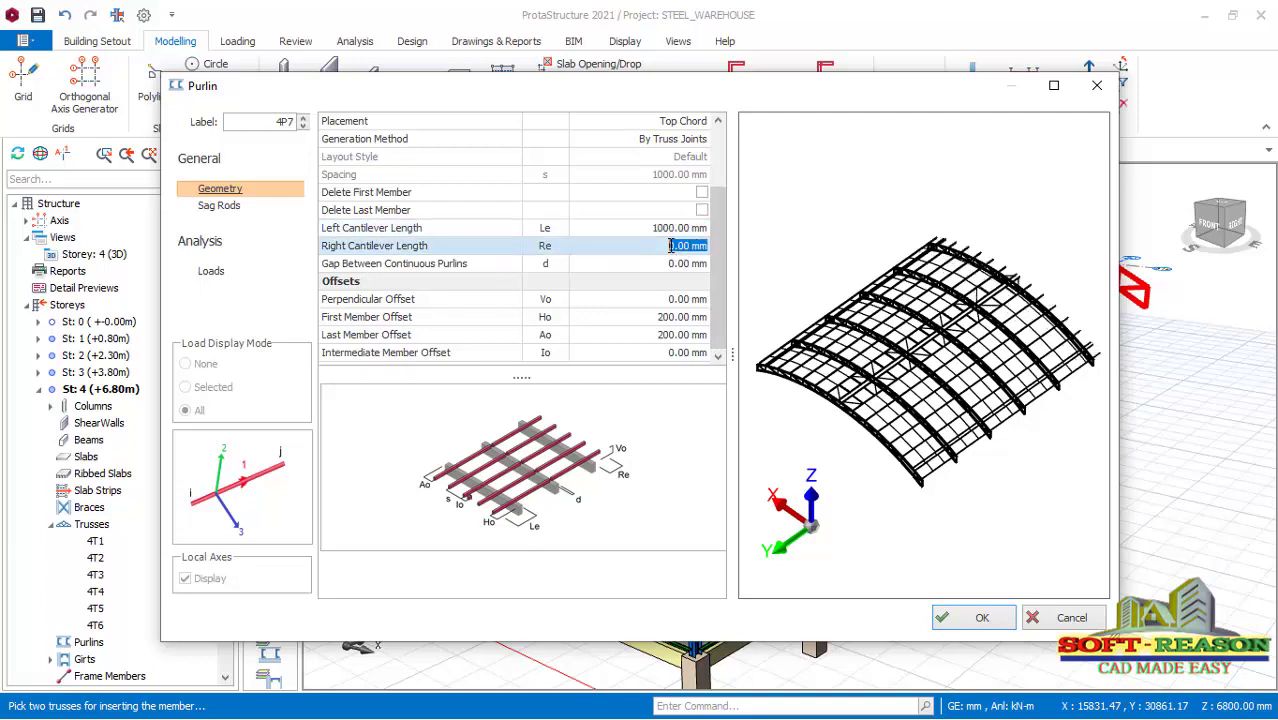
{"action": "left_click", "coordinate": [671, 246]}
{"action": "left_click", "coordinate": [652, 229]}
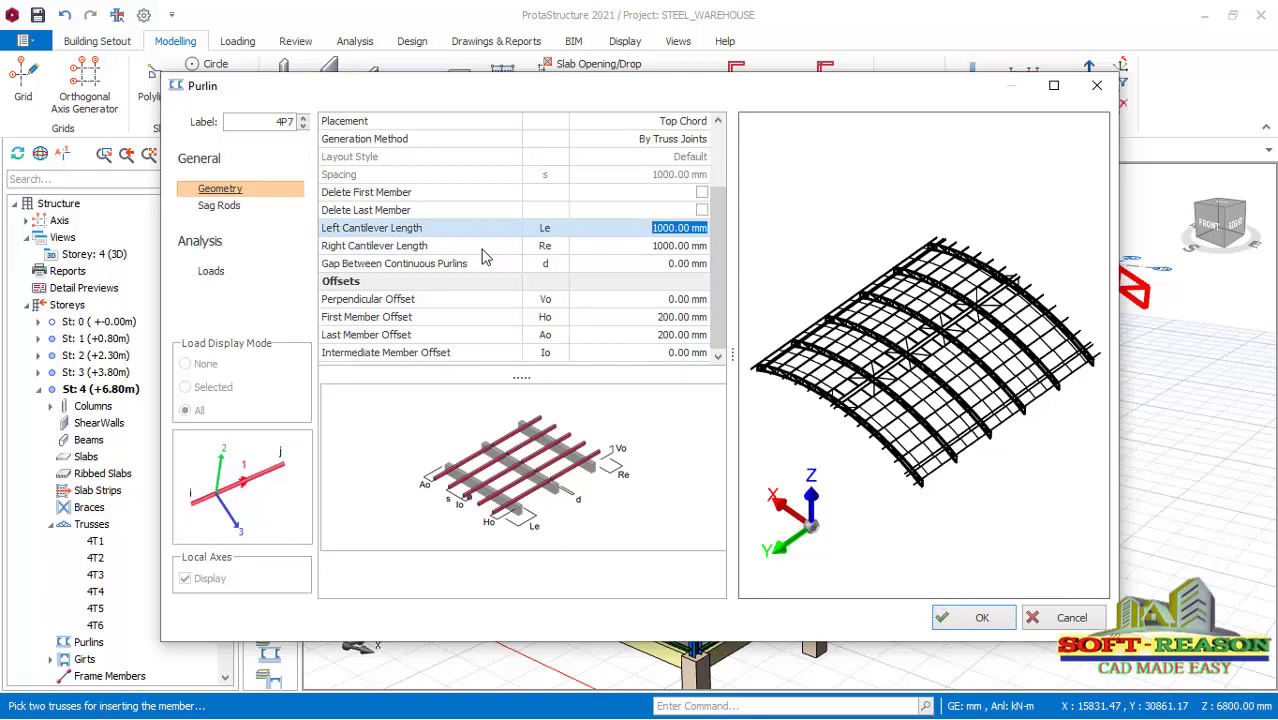
{"action": "left_click", "coordinate": [965, 618]}
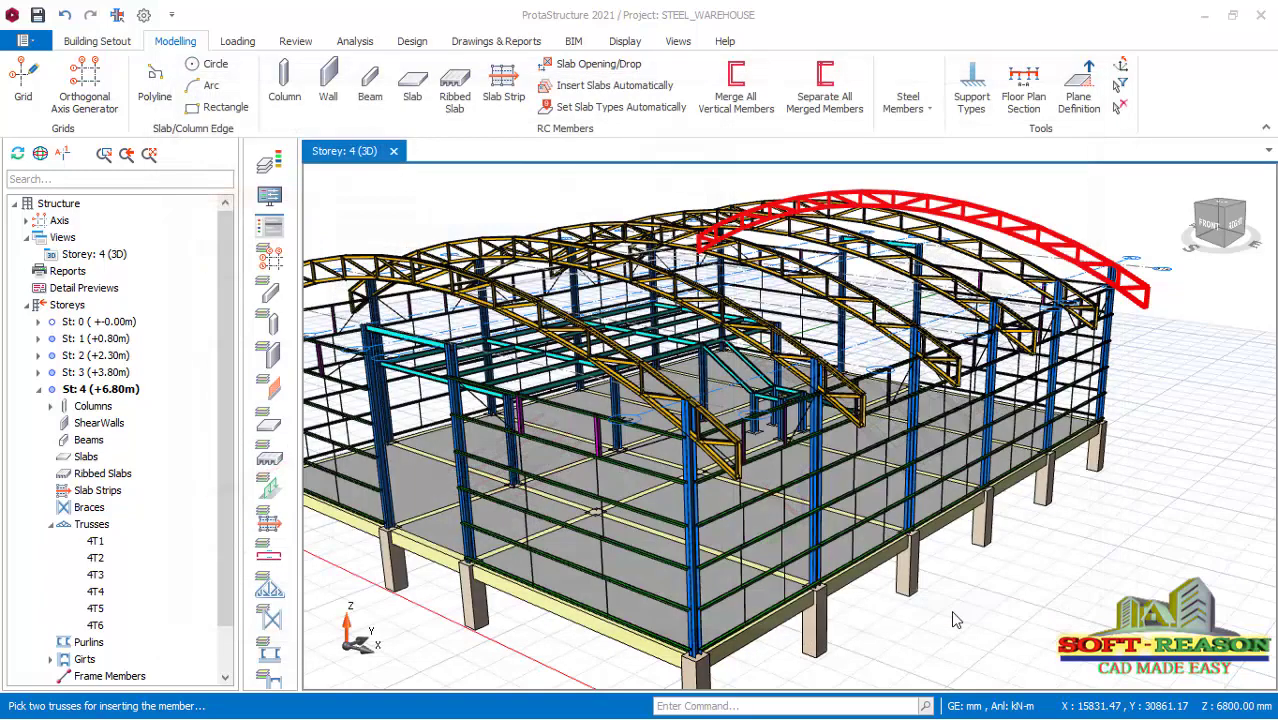
{"action": "left_click", "coordinate": [640, 370]}
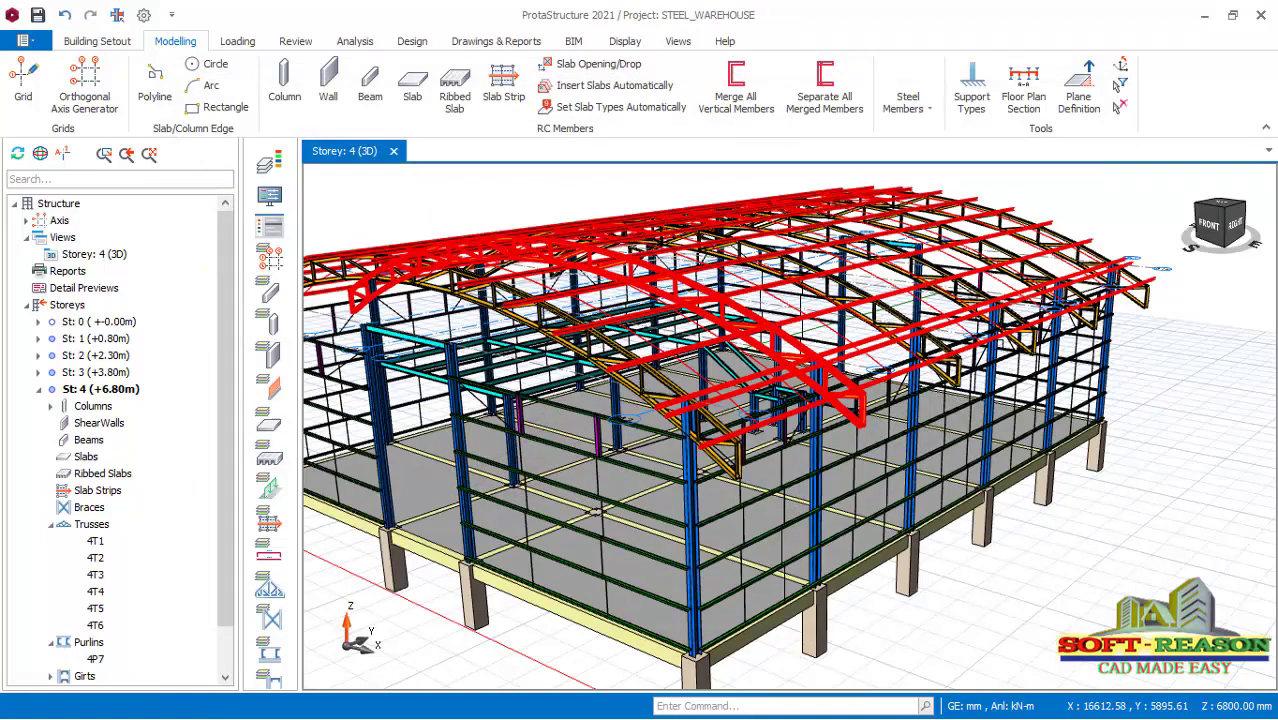
Inspect the finished curved roof in 3D, checking the purlins along the trusses and their overhangs at both ends
{"action": "scroll", "coordinate": [996, 344], "scroll_direction": "down", "scroll_amount": 2}
{"action": "left_click", "coordinate": [548, 415]}
{"action": "middle_click_drag", "start_coordinate": [548, 415], "coordinate": [746, 340], "text": "shift"}
{"action": "middle_click_drag", "start_coordinate": [750, 440], "coordinate": [763, 504]}
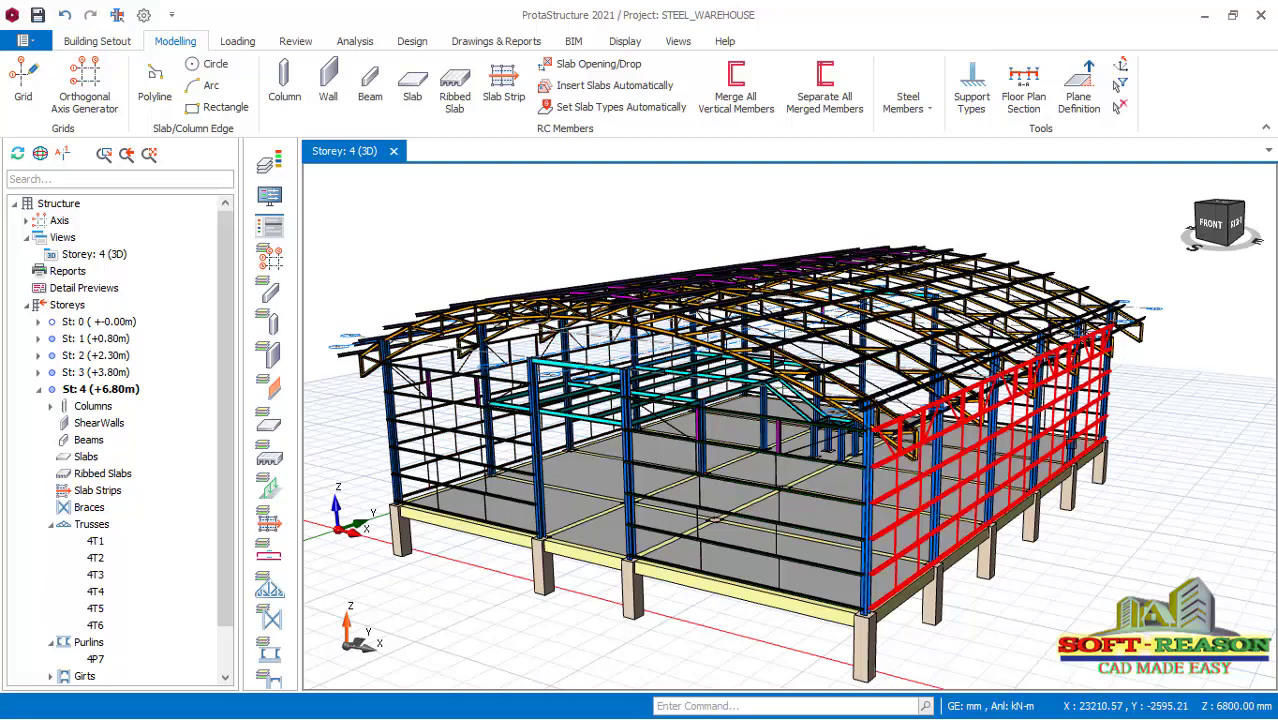
{"action": "scroll", "coordinate": [1069, 443], "scroll_direction": "up", "scroll_amount": 2}
{"action": "scroll", "coordinate": [1019, 497], "scroll_direction": "down", "scroll_amount": 3}
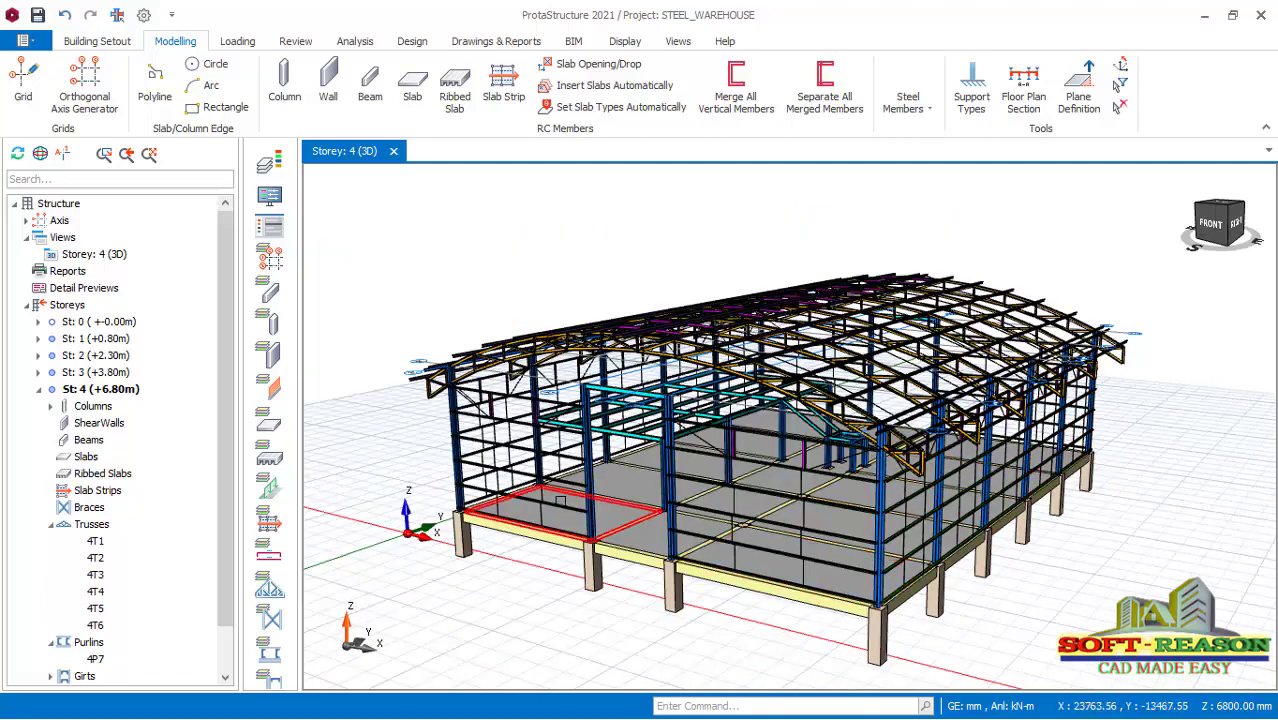
{"action": "scroll", "coordinate": [570, 500], "scroll_direction": "down", "scroll_amount": 2}
{"action": "scroll", "coordinate": [712, 550], "scroll_direction": "up", "scroll_amount": 2}
{"action": "middle_click_drag", "start_coordinate": [724, 613], "coordinate": [916, 588]}
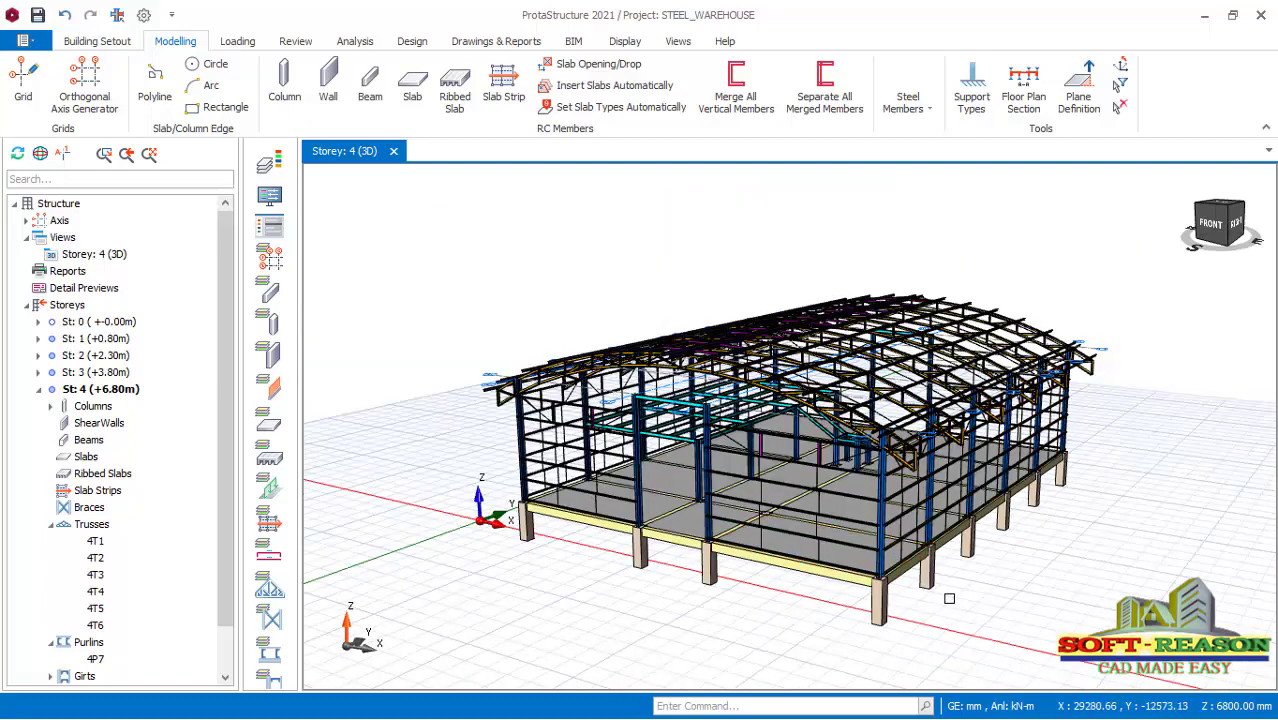
{"action": "scroll", "coordinate": [949, 598], "scroll_direction": "up", "scroll_amount": 3}
{"action": "scroll", "coordinate": [949, 598], "scroll_direction": "down", "scroll_amount": 2}
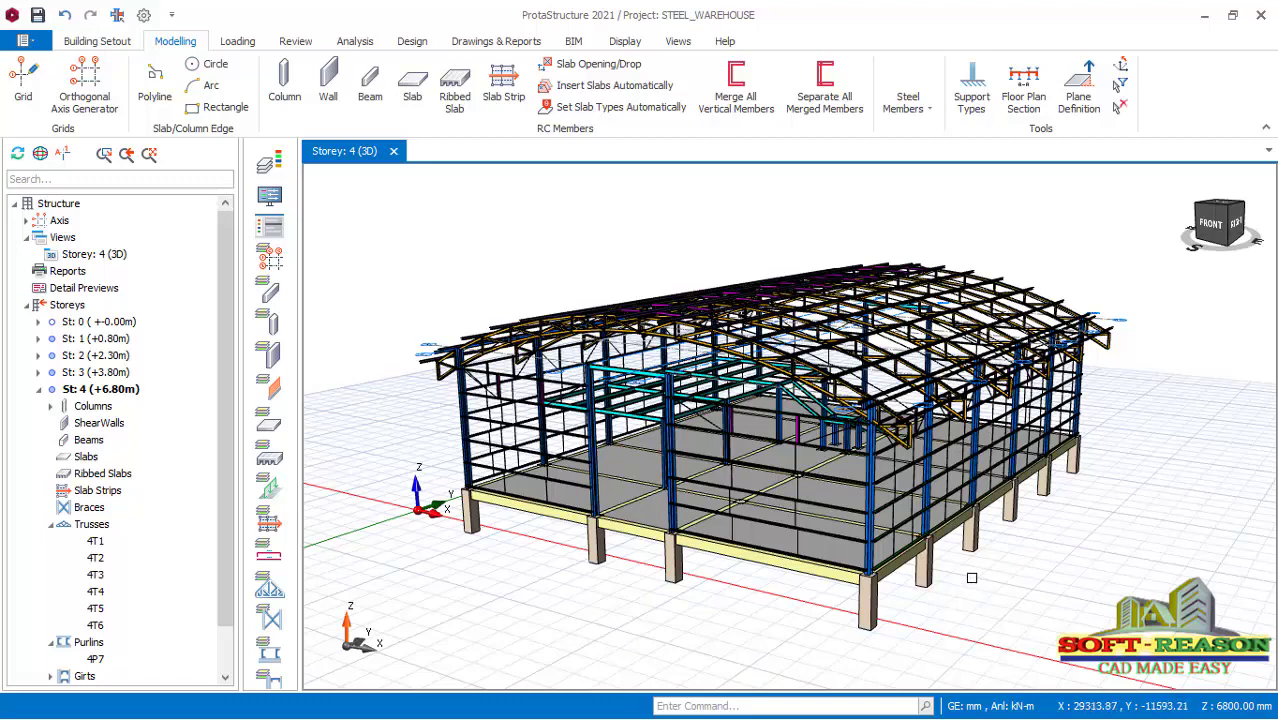
{"action": "scroll", "coordinate": [923, 566], "scroll_direction": "up", "scroll_amount": 2}
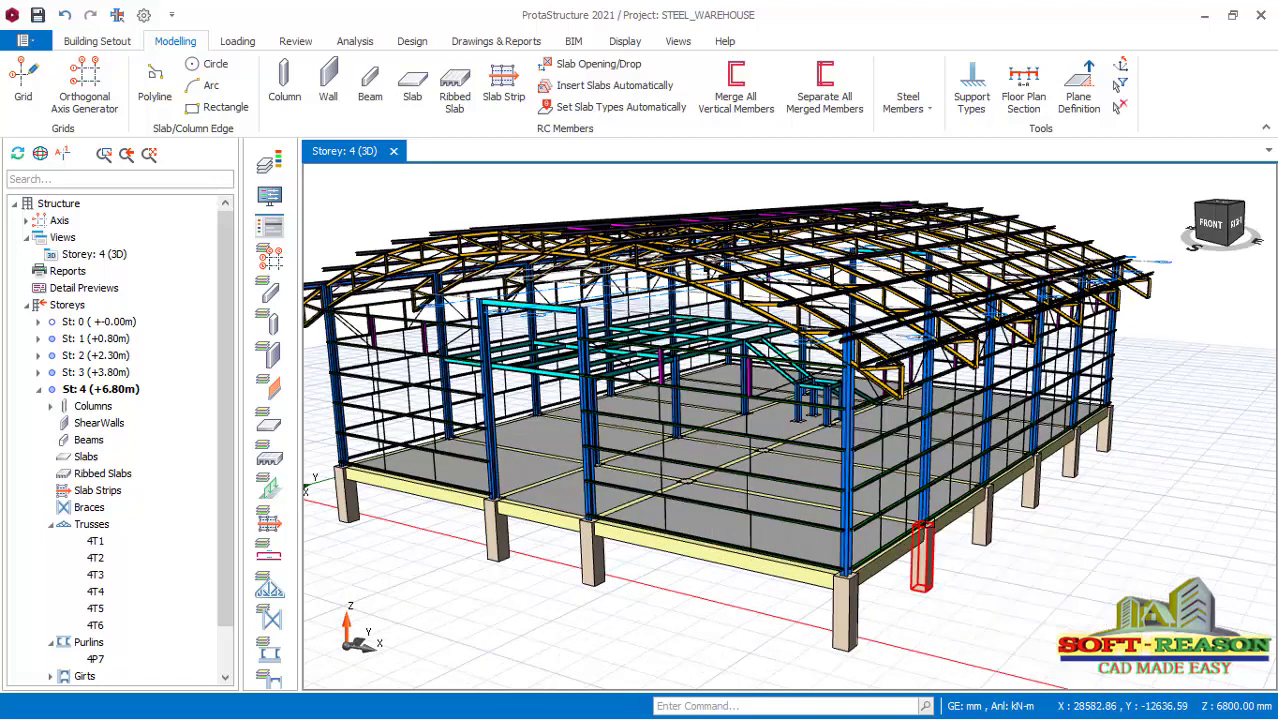
{"action": "scroll", "coordinate": [922, 546], "scroll_direction": "down", "scroll_amount": 2}
{"action": "scroll", "coordinate": [860, 594], "scroll_direction": "up", "scroll_amount": 2}
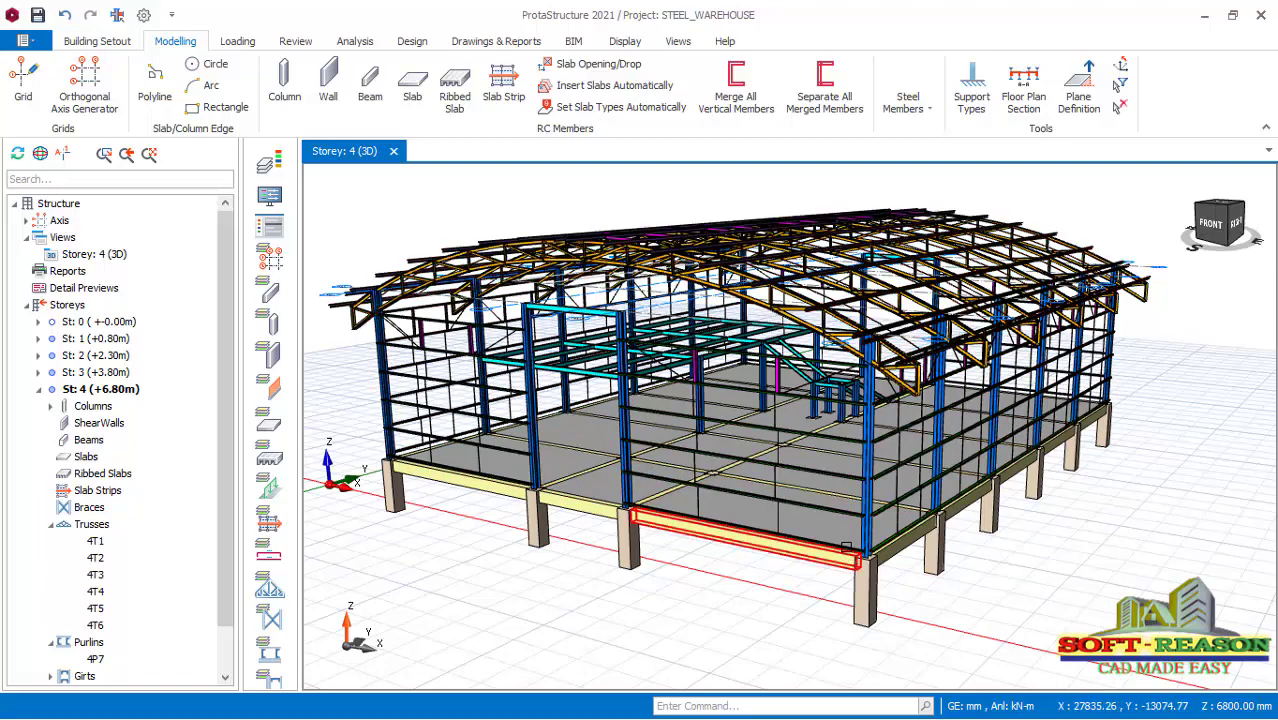
{"action": "mouse_move", "coordinate": [846, 547]}
{"action": "middle_mouse_down"}
{"action": "mouse_move", "coordinate": [842, 534]}
{"action": "mouse_move", "coordinate": [828, 539]}
{"action": "mouse_move", "coordinate": [848, 542]}
{"action": "middle_mouse_up"}
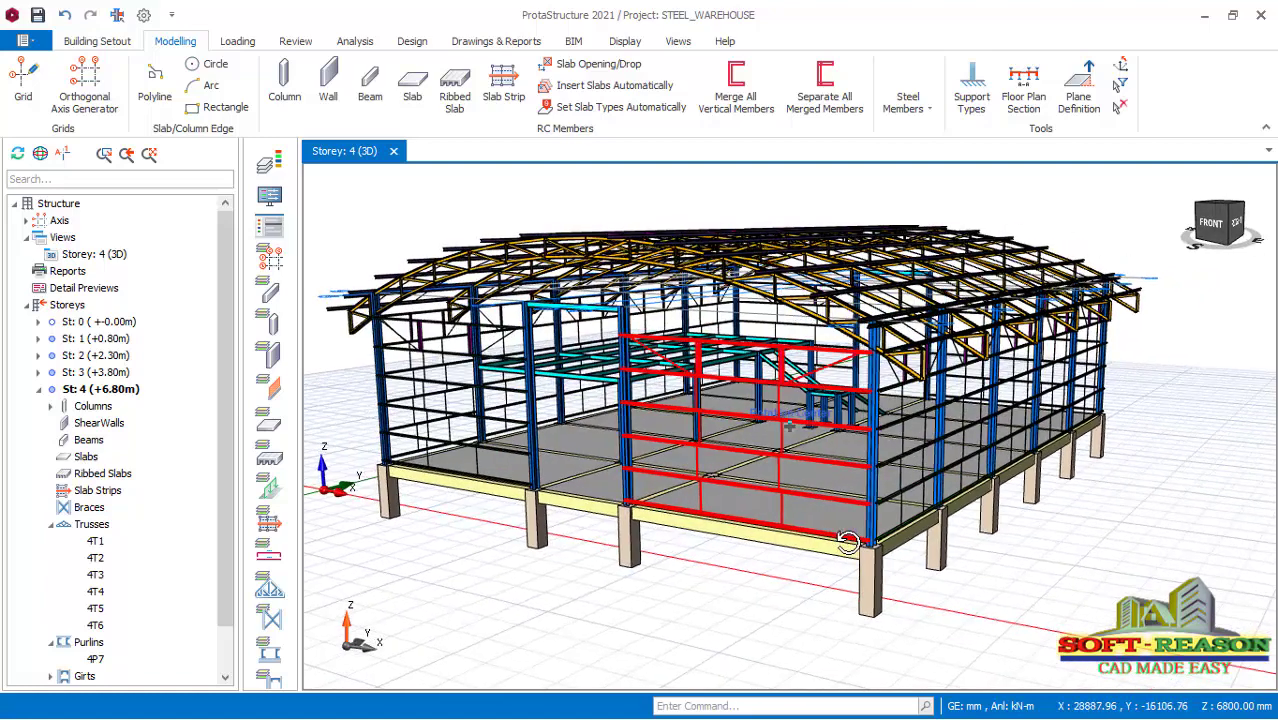